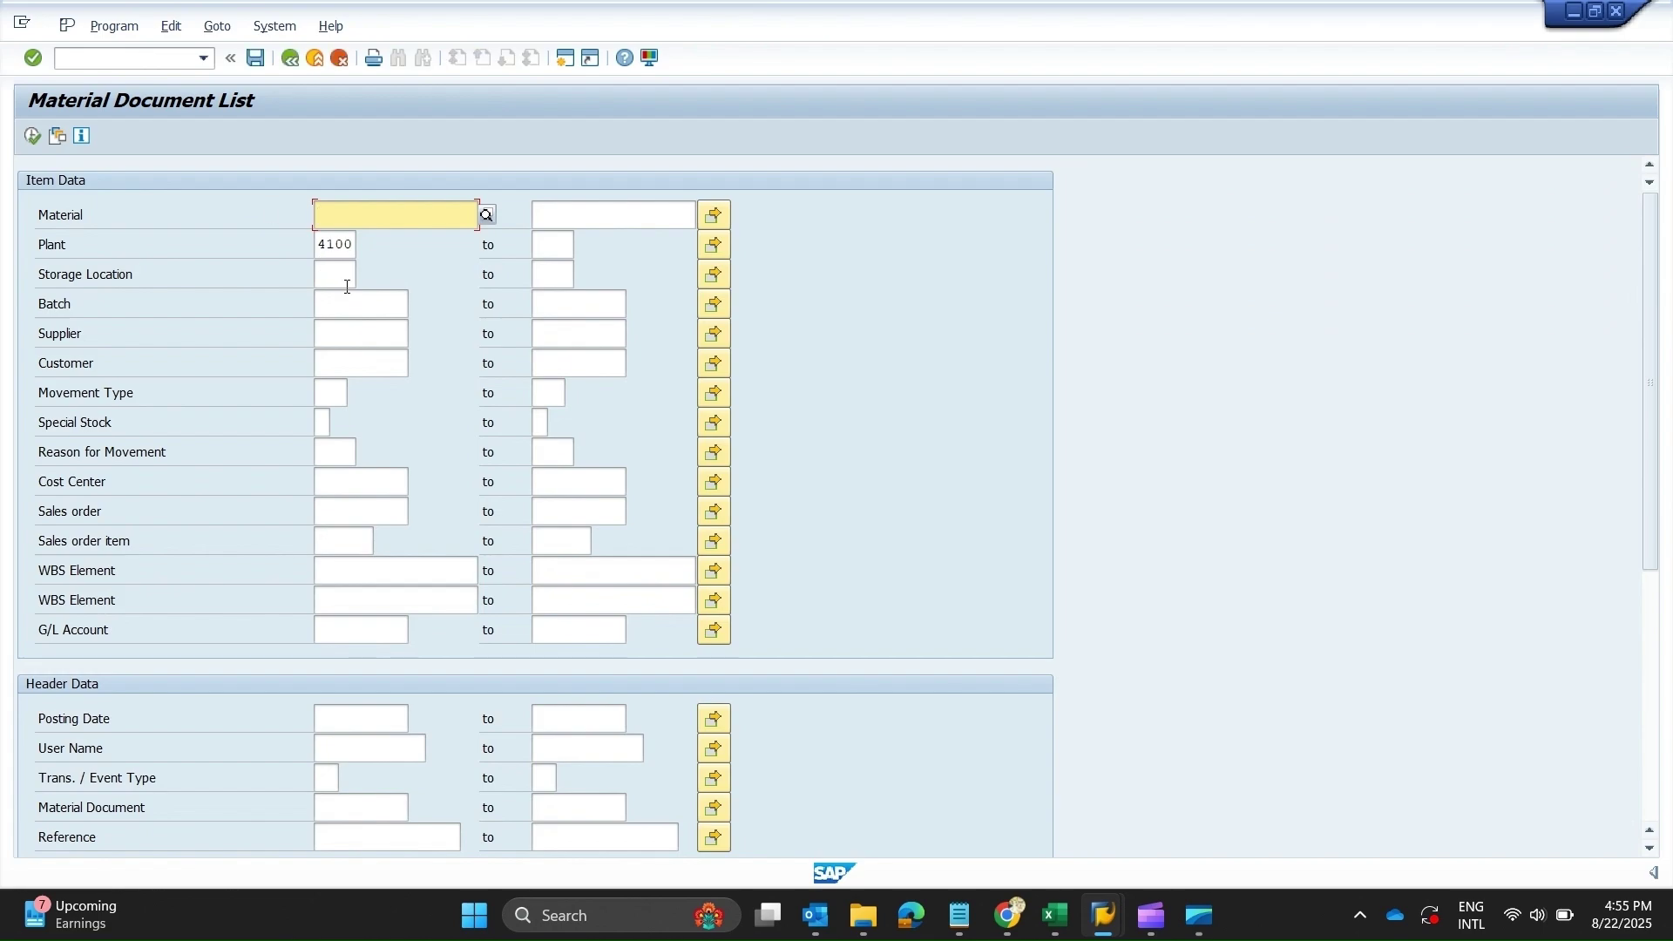
Step: Enter movement type 201 and posting date 15.08.2025 in the plant 4100 selection criteria
left_click(347, 302)
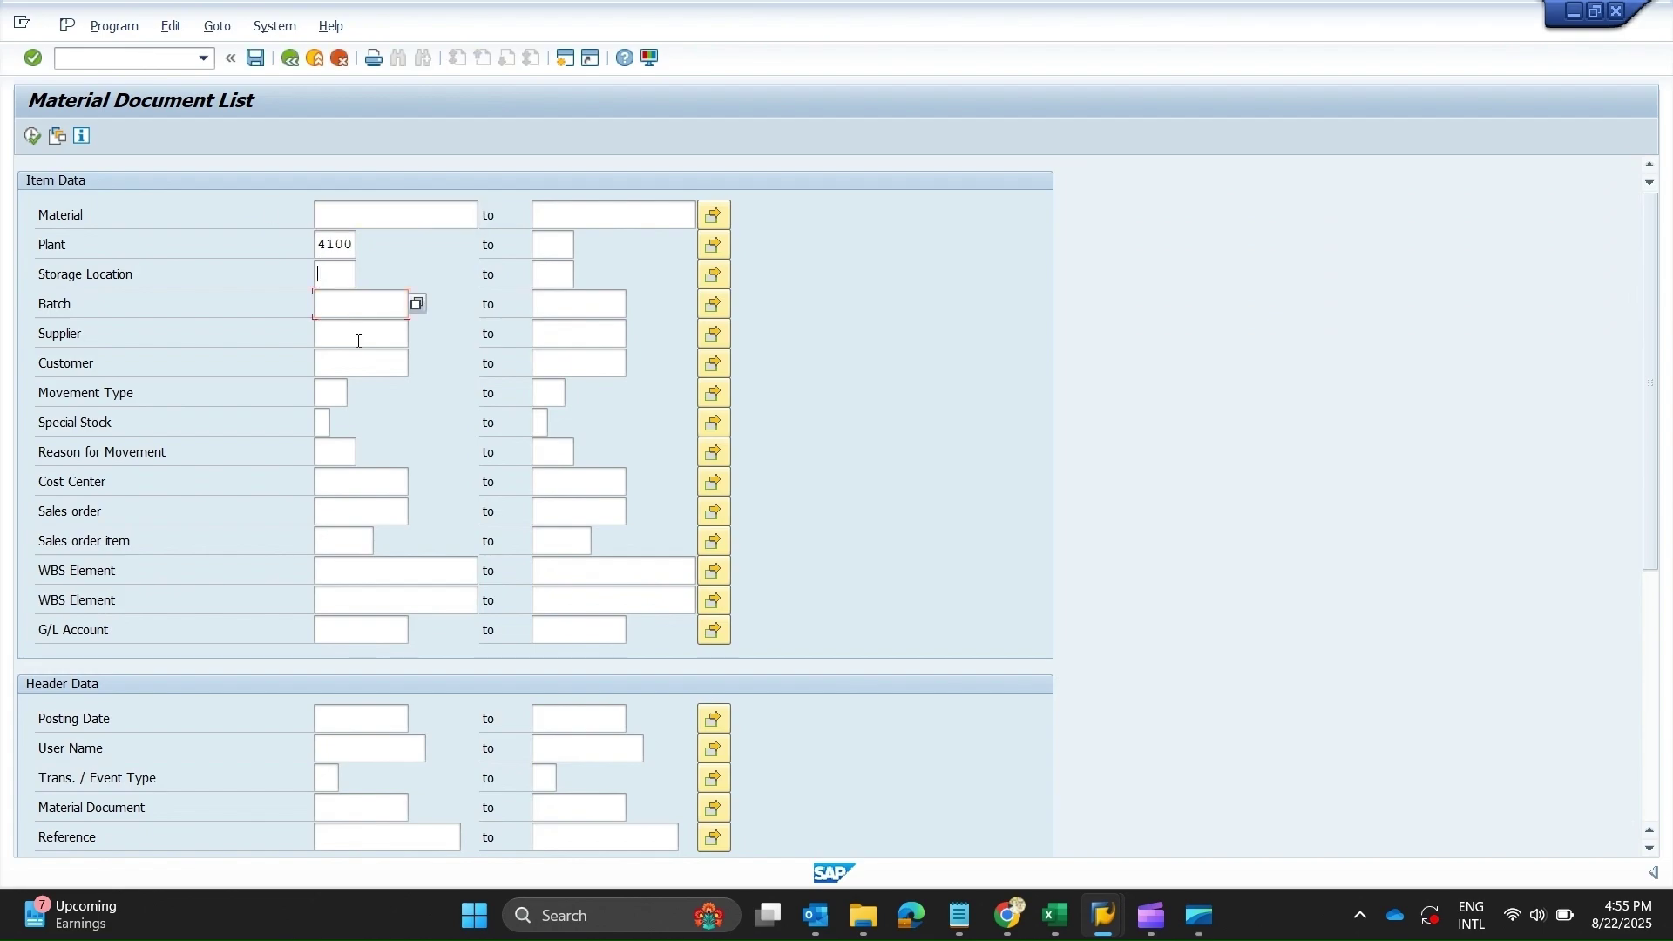
key("Up")
key("Up")
key("Down")
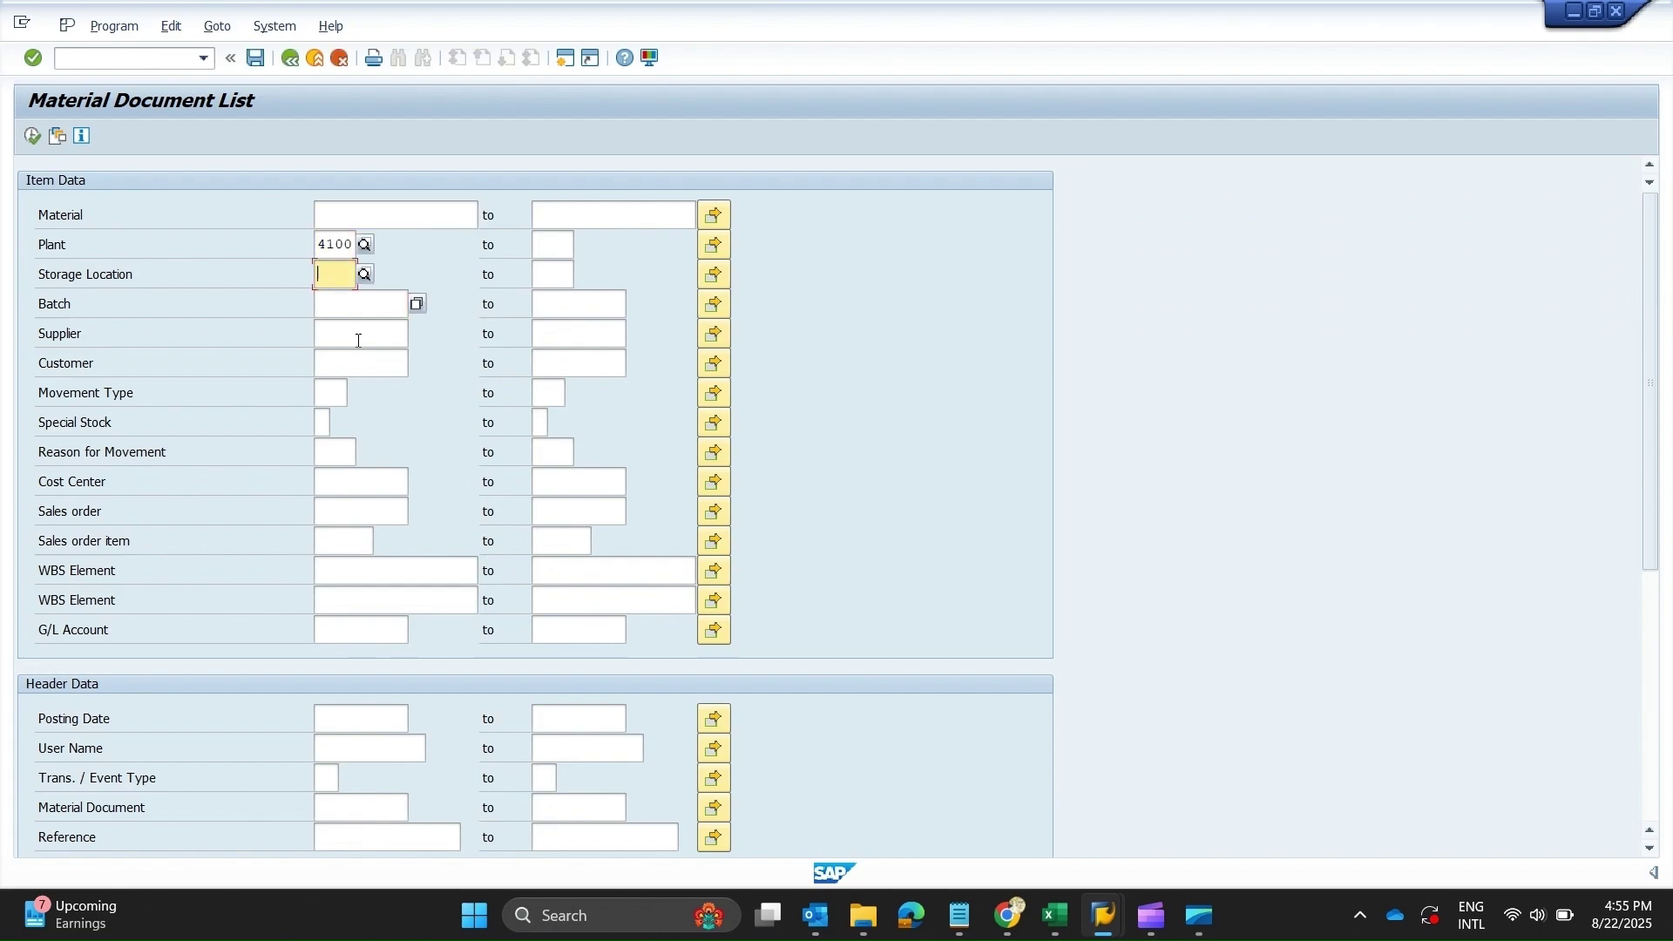
key("Tab")
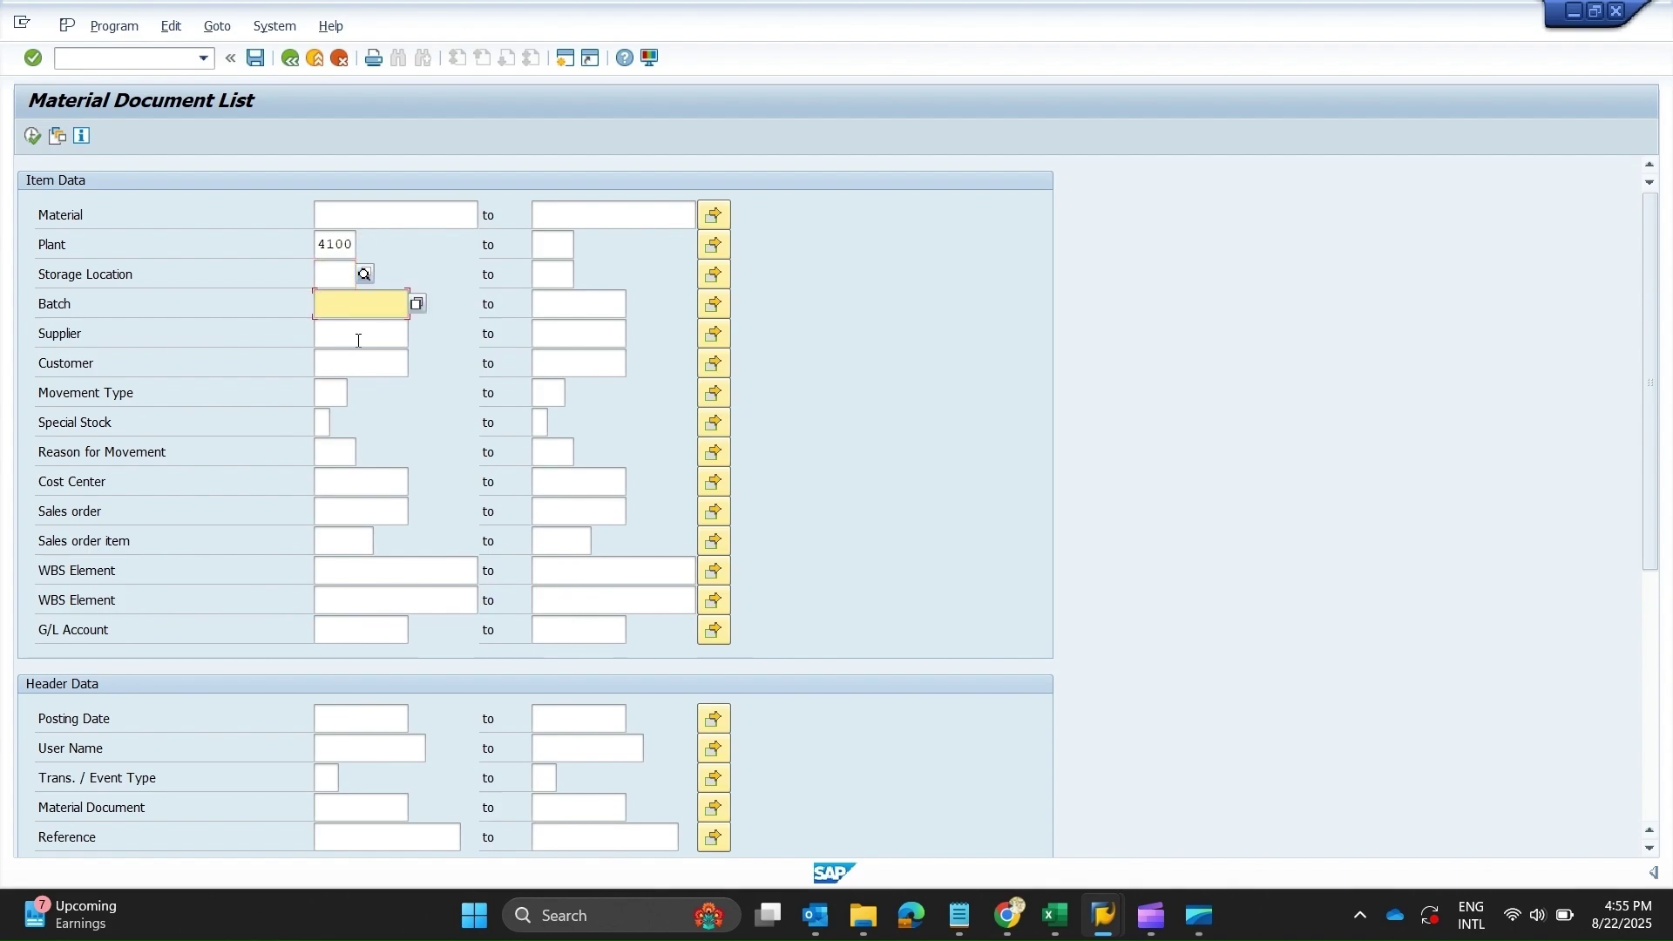
left_click(358, 340)
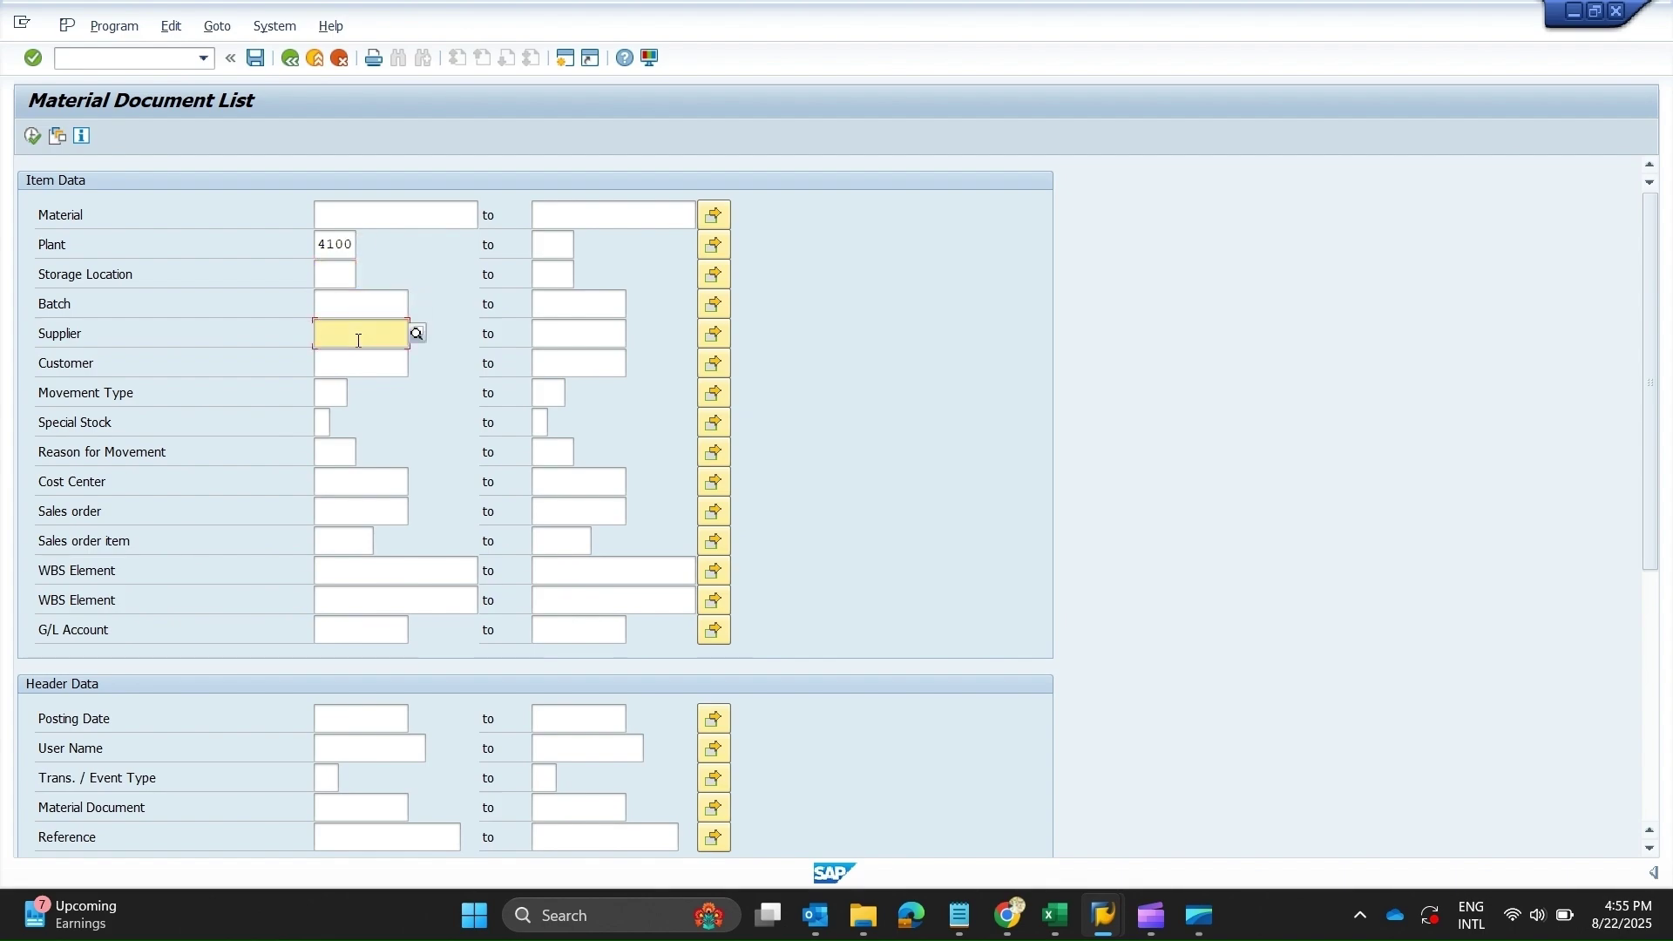
key("Tab")
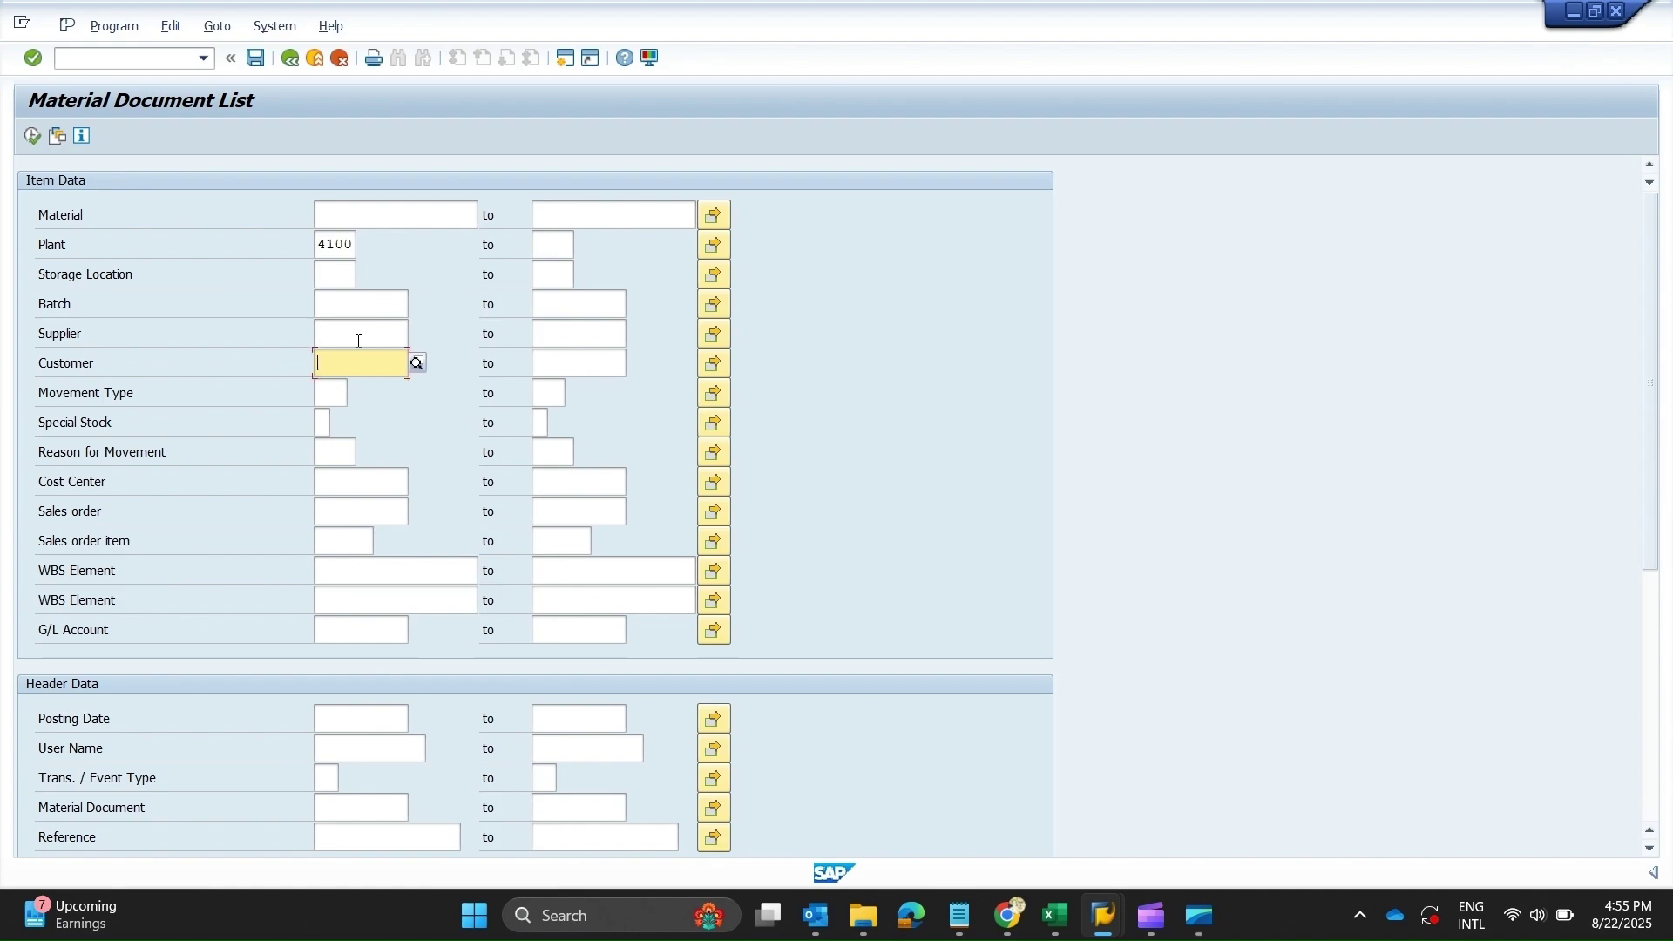
key("Tab")
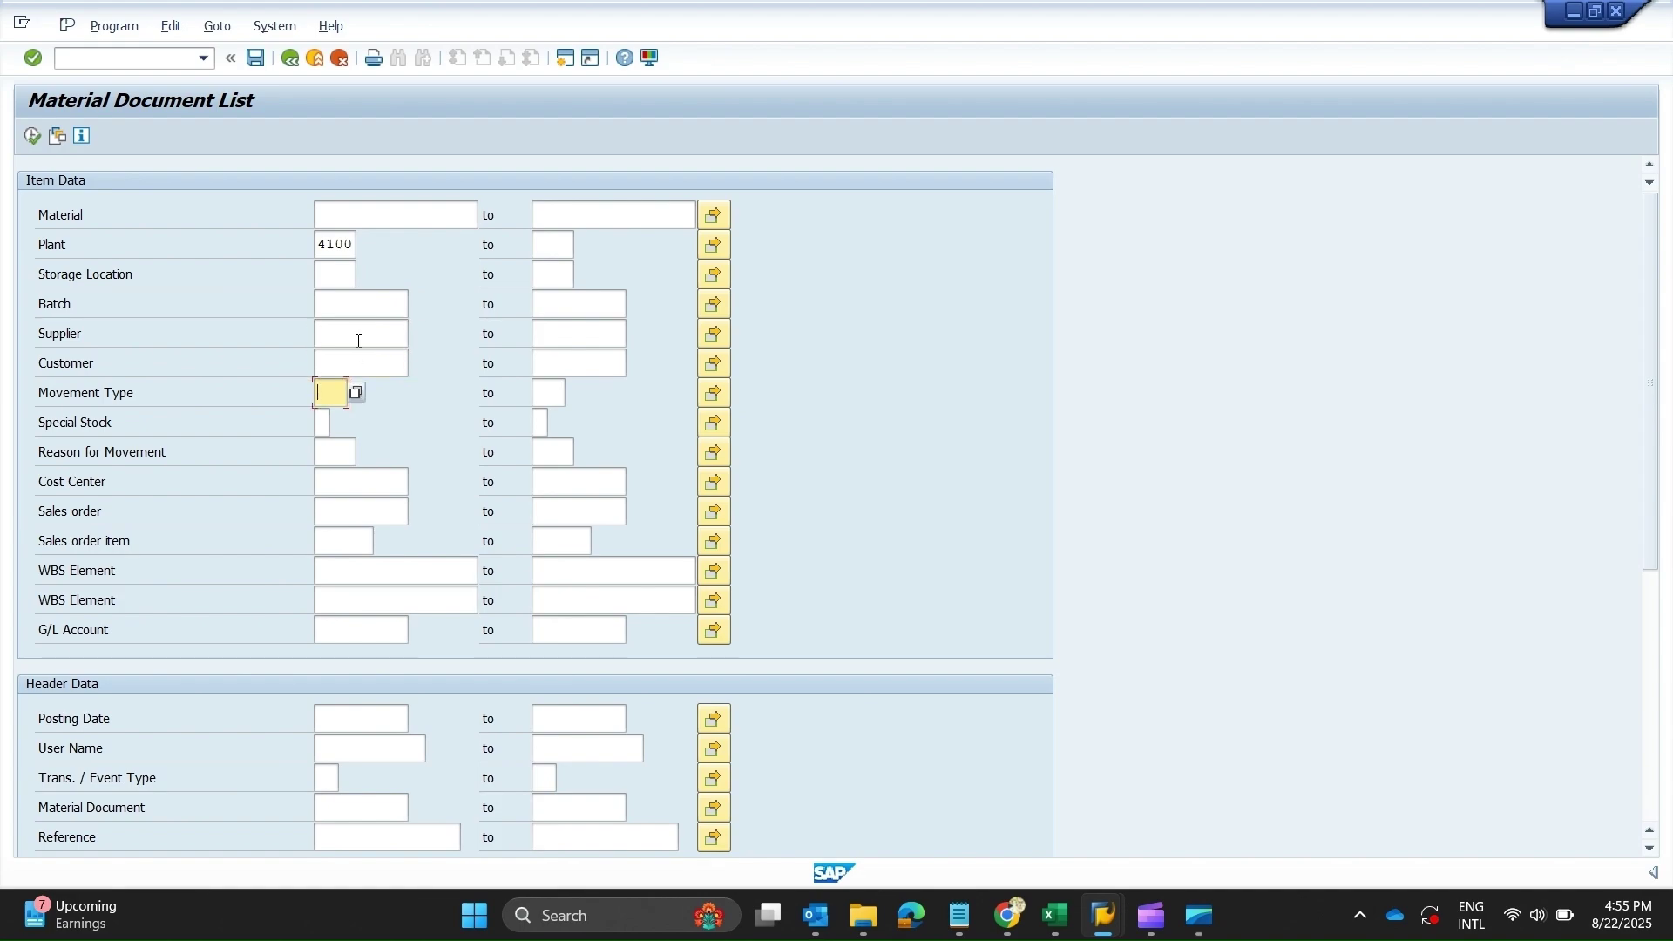
key("Tab")
key("shift+Tab")
type("2")
type("01")
left_click(369, 722)
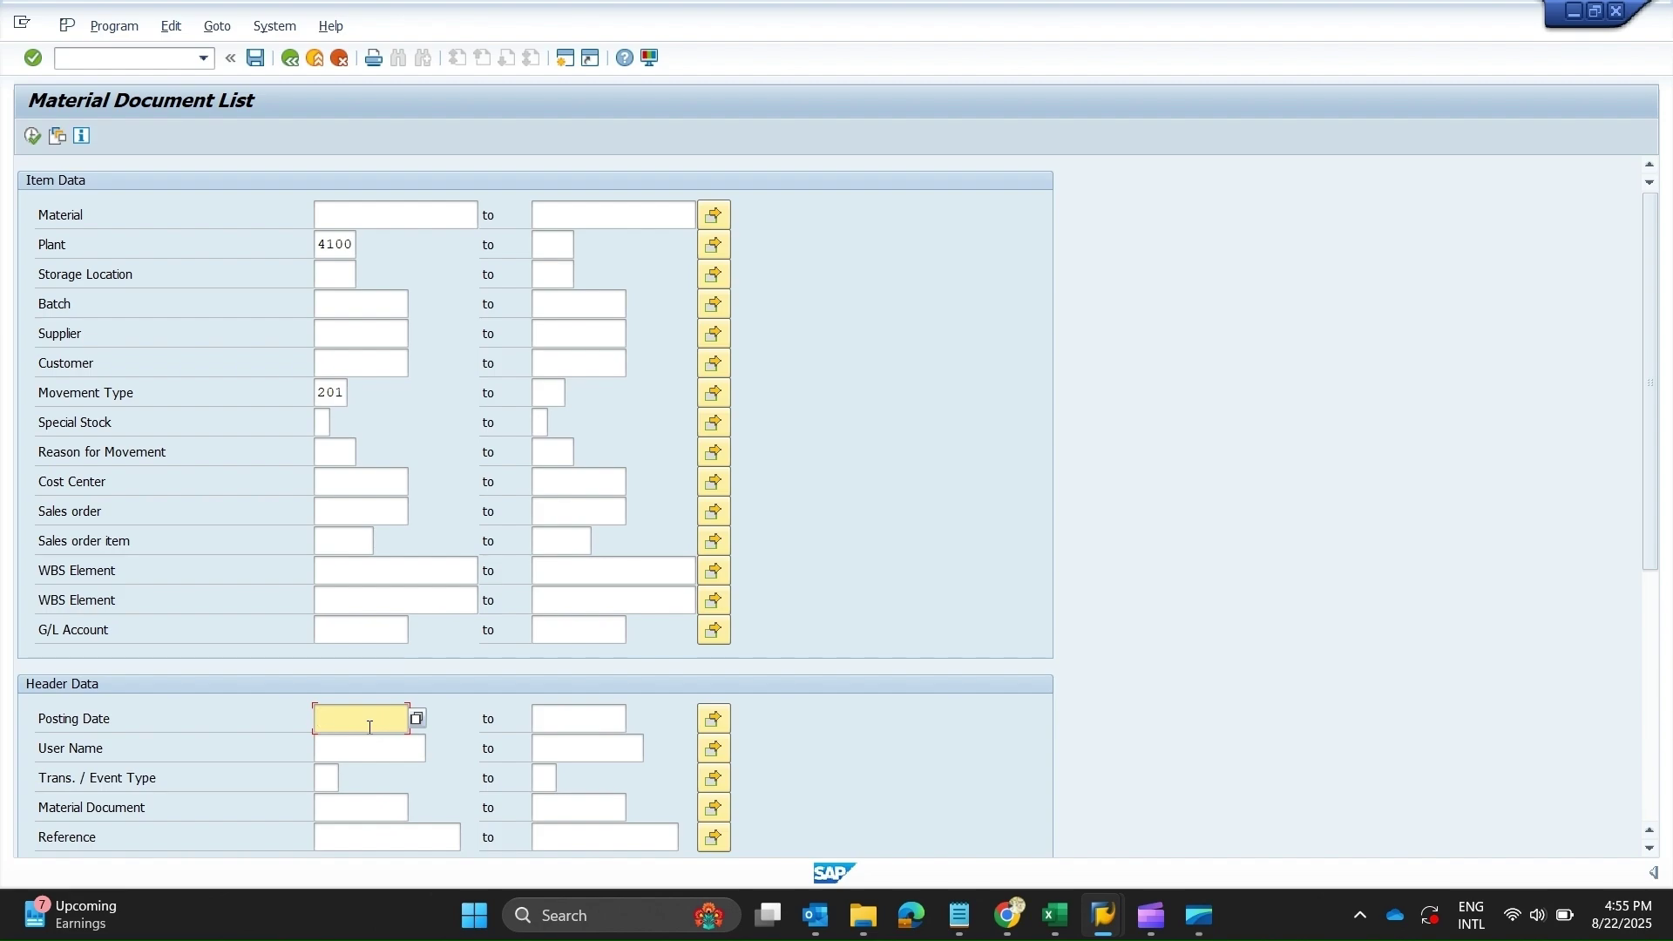
type("15.8.")
type("20")
type("25")
key("Return")
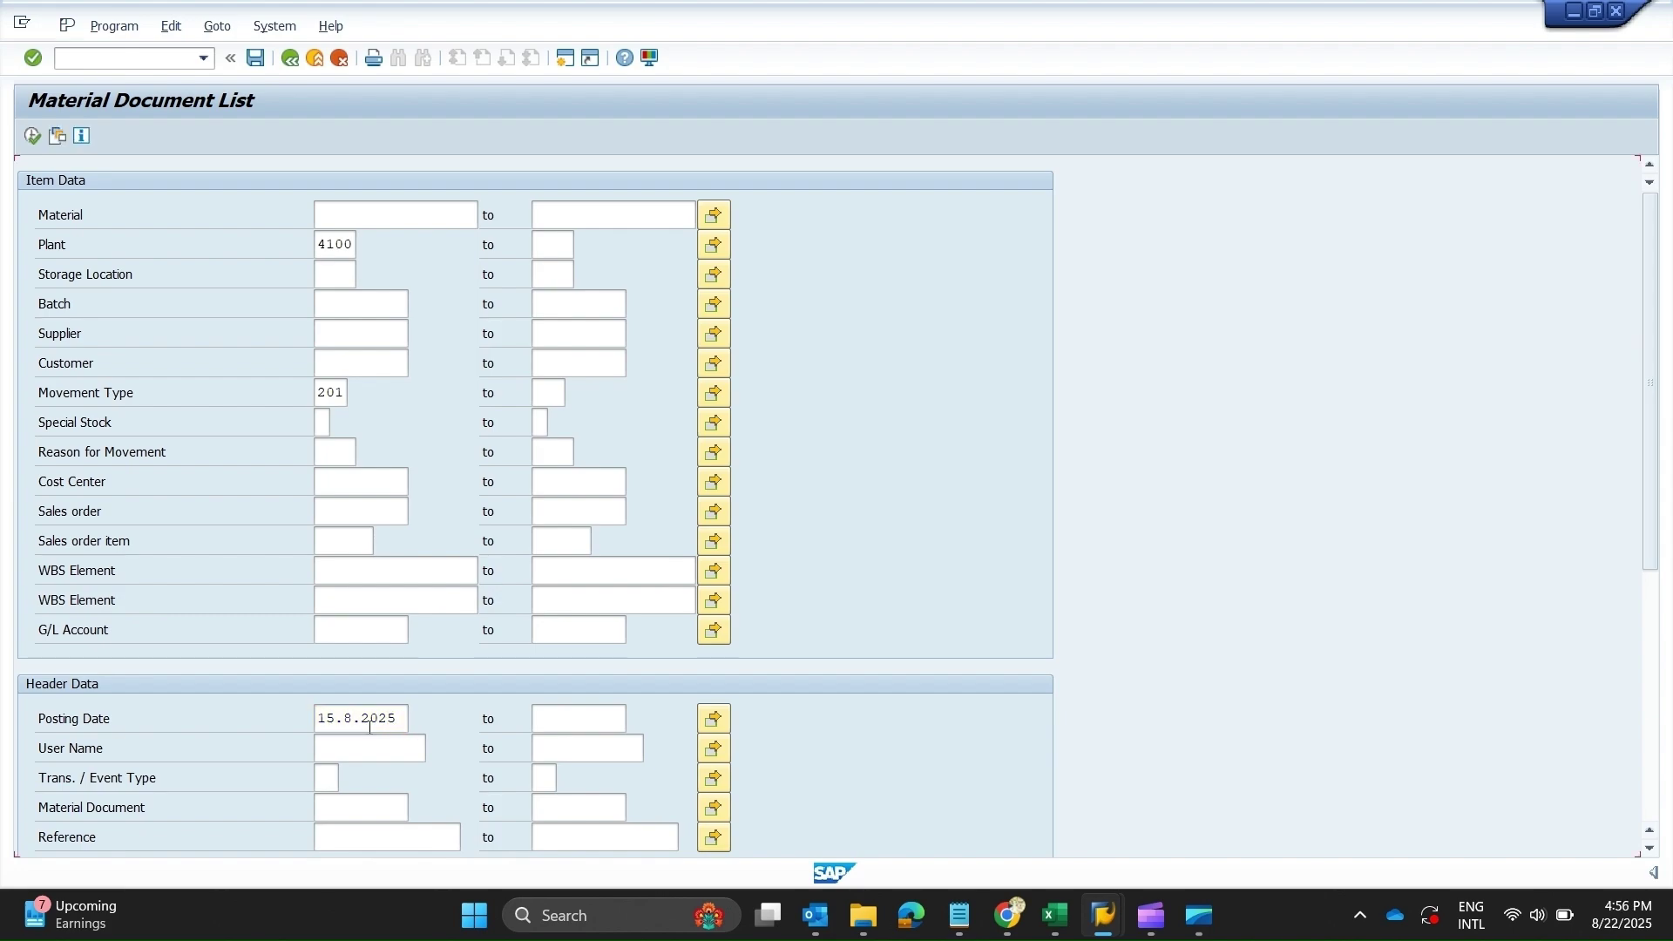
Step: Execute MB51 for plant 4100, movement type 201, posting date 15.08.2025
left_click(32, 134)
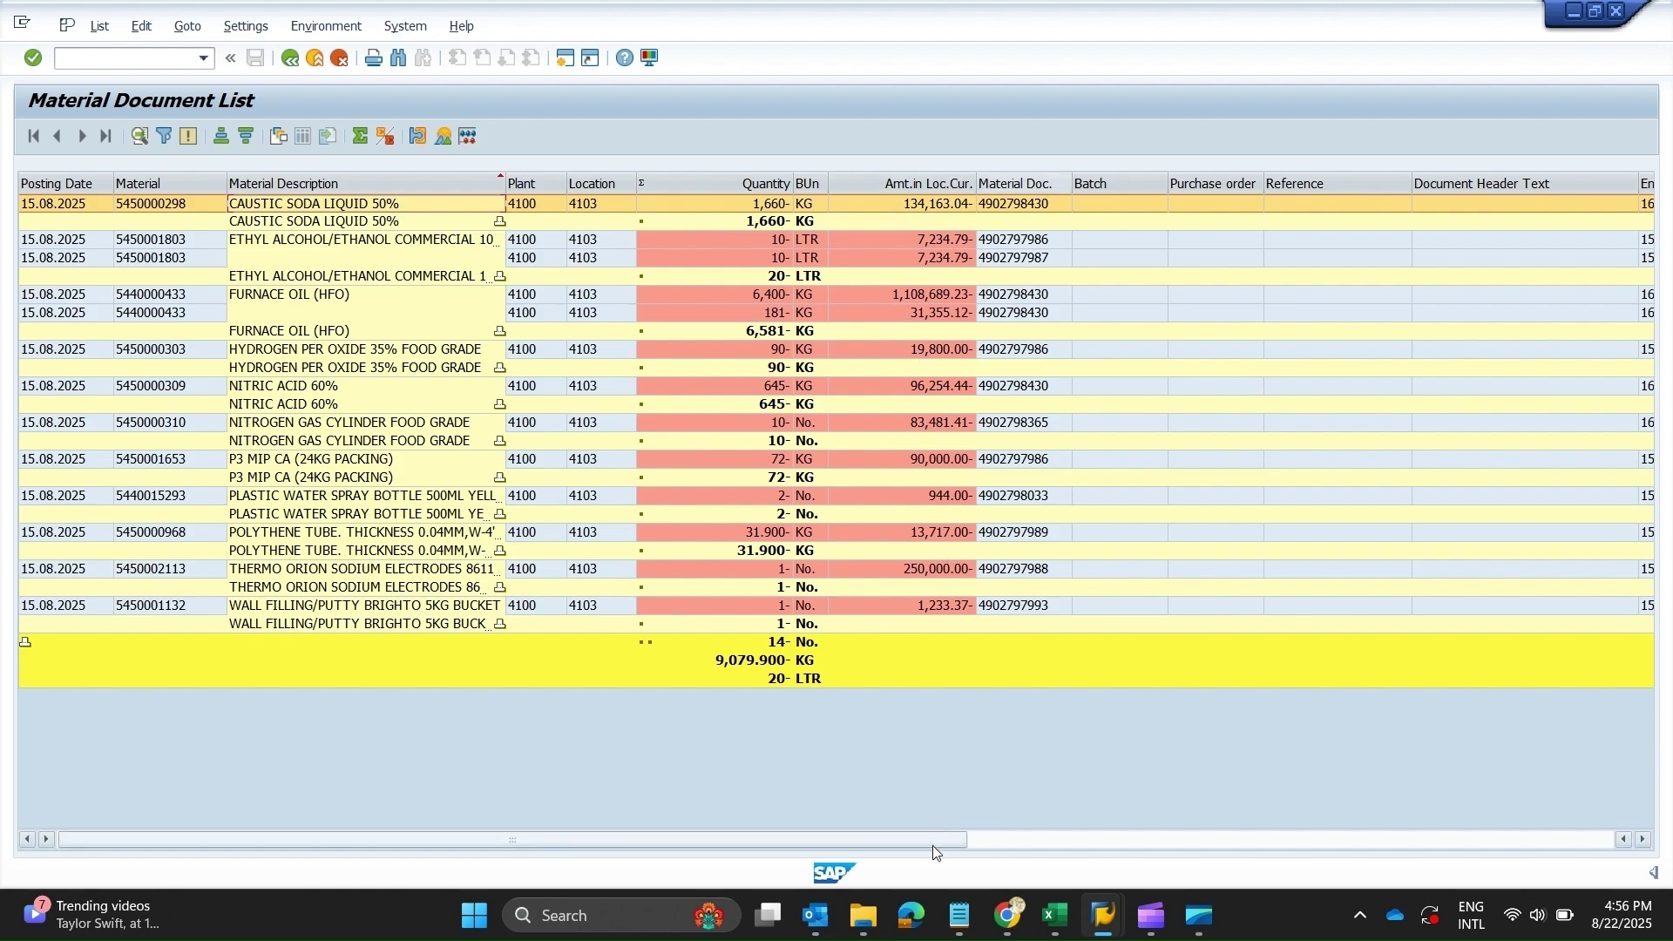
left_click_drag(933, 846, 1515, 814)
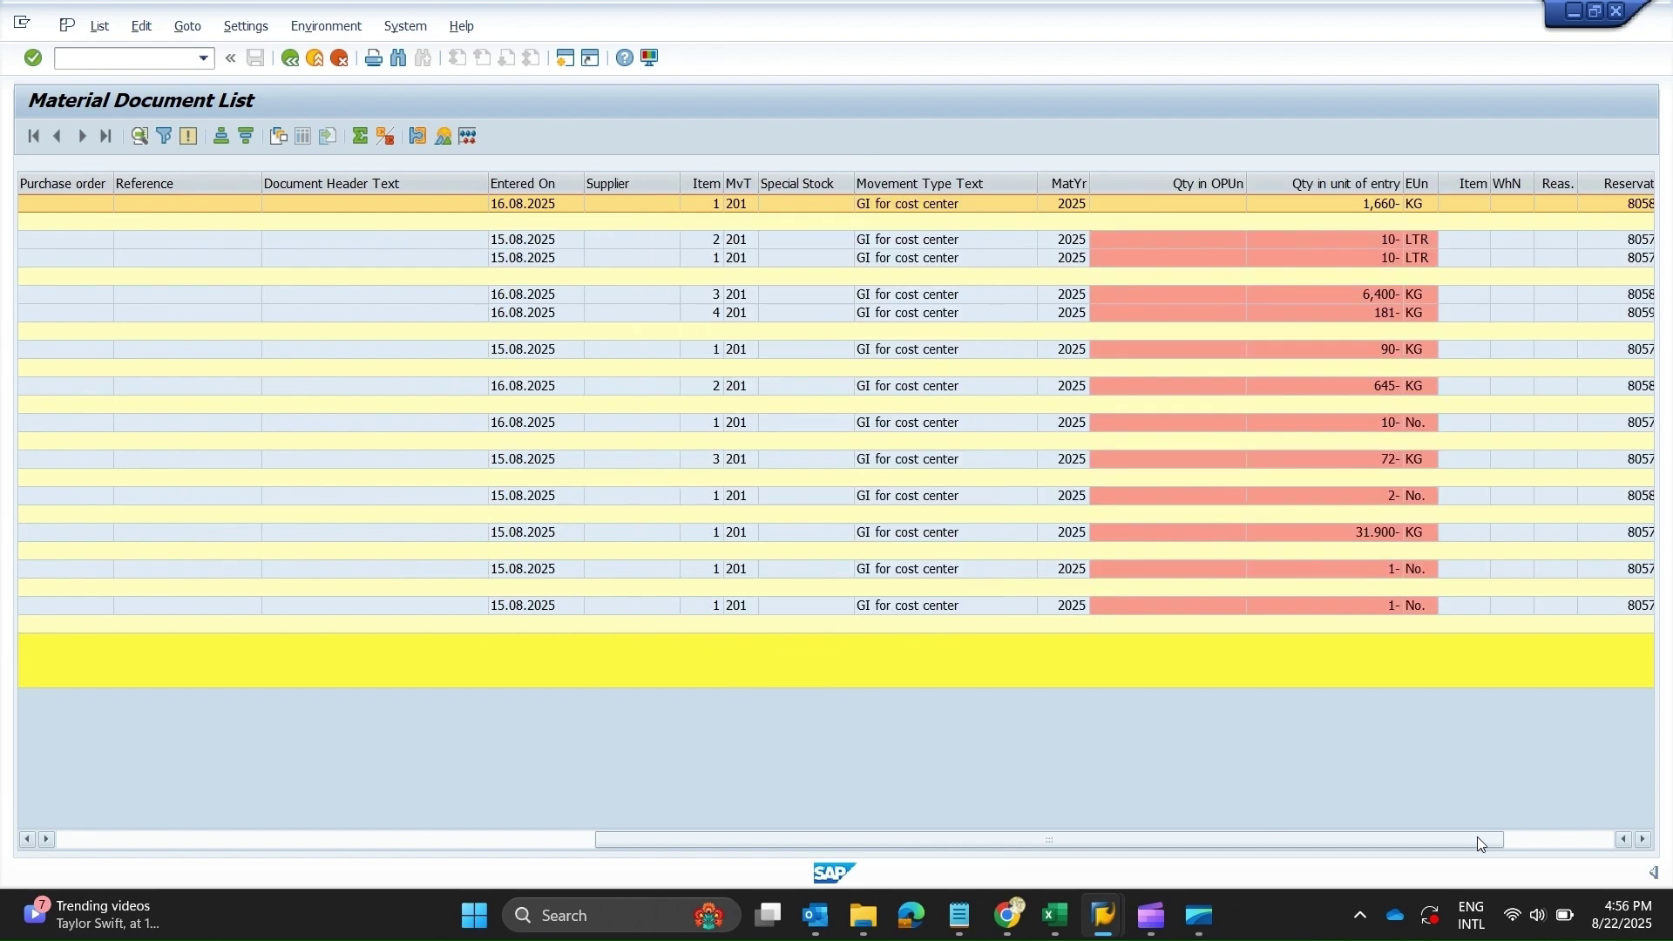
left_click_drag(1478, 844, 1615, 843)
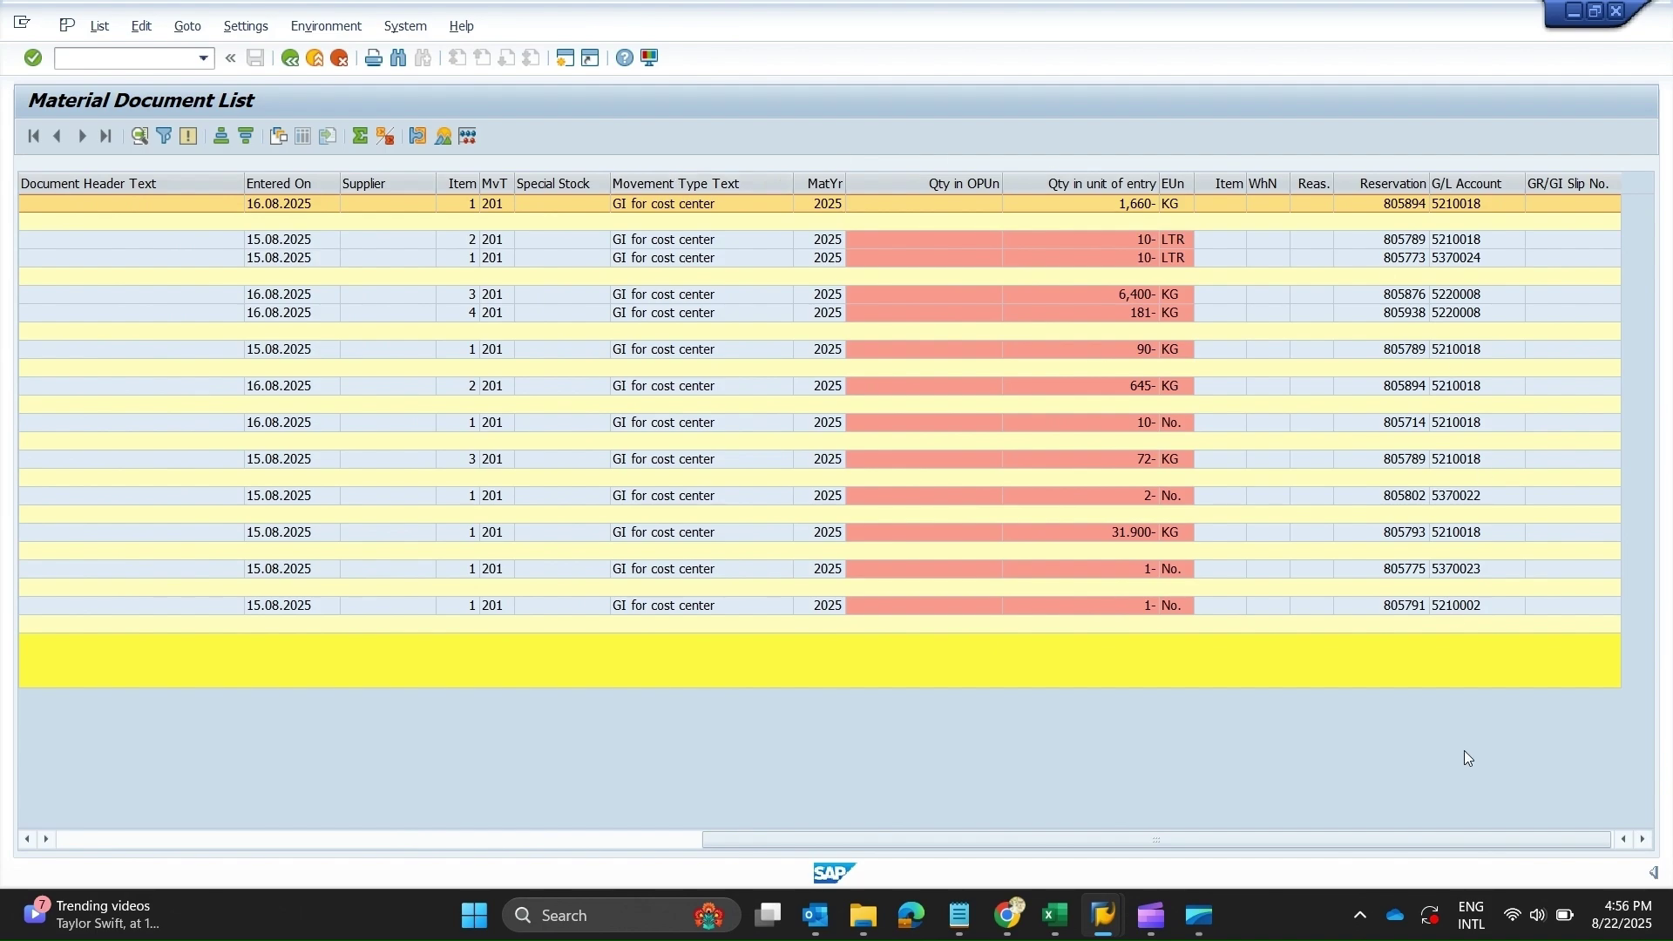
left_click_drag(1457, 841, 313, 837)
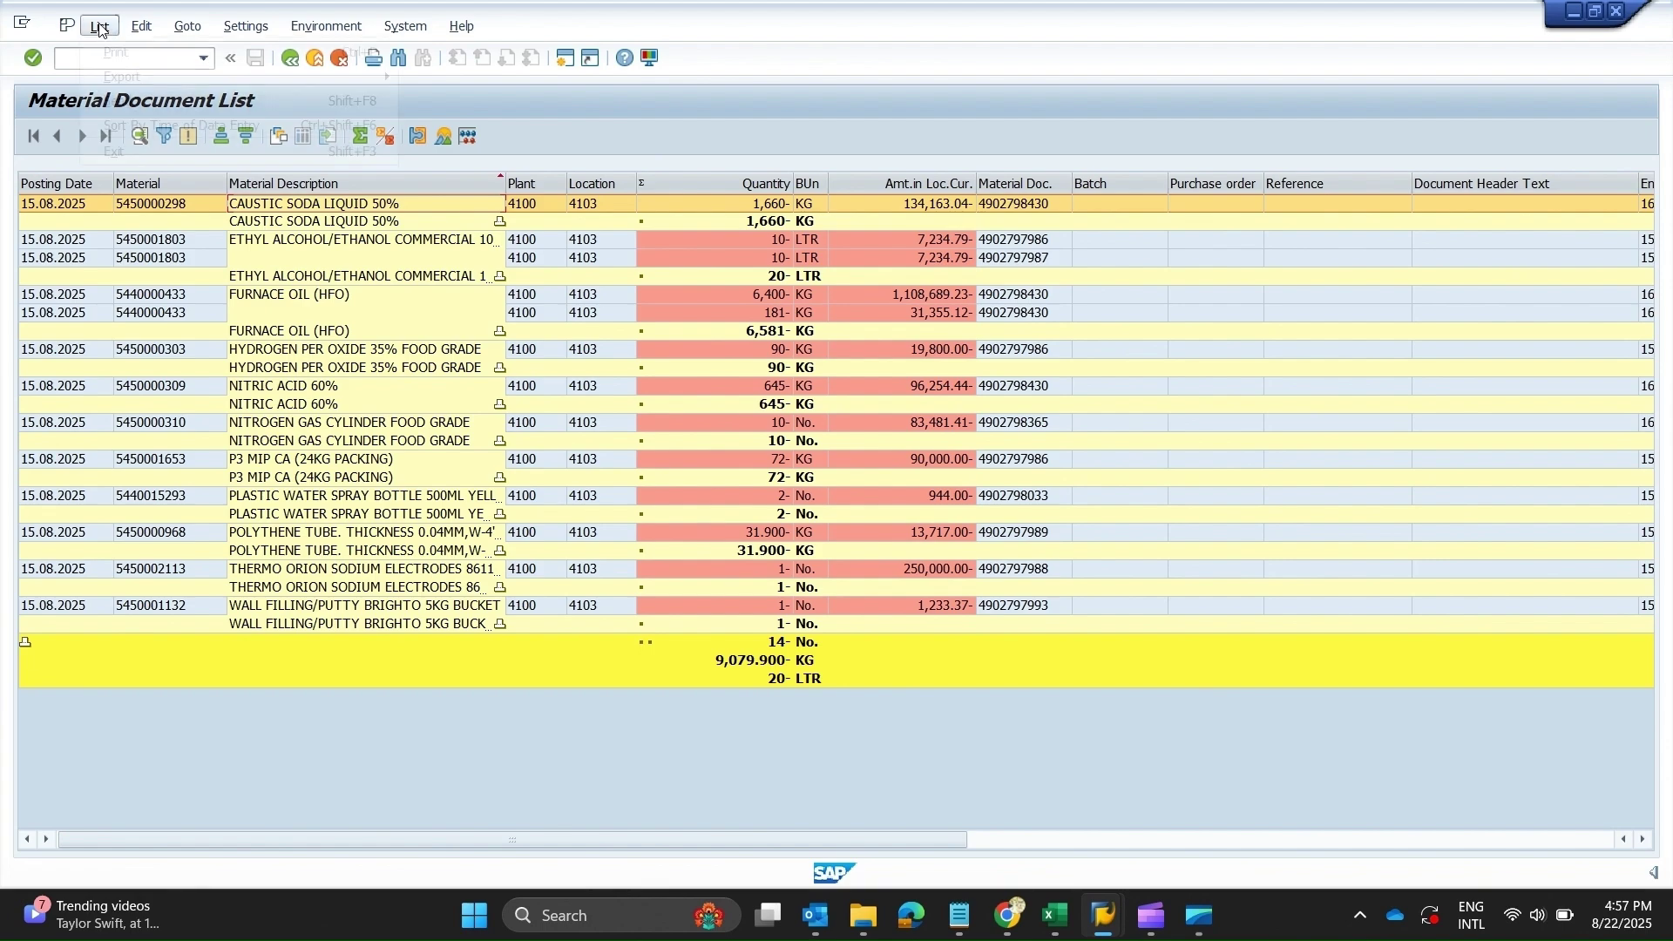
Step: Choose List > Export > Spreadsheet to get the Spreadsheet (*.xlsx) export dialog
left_click(101, 27)
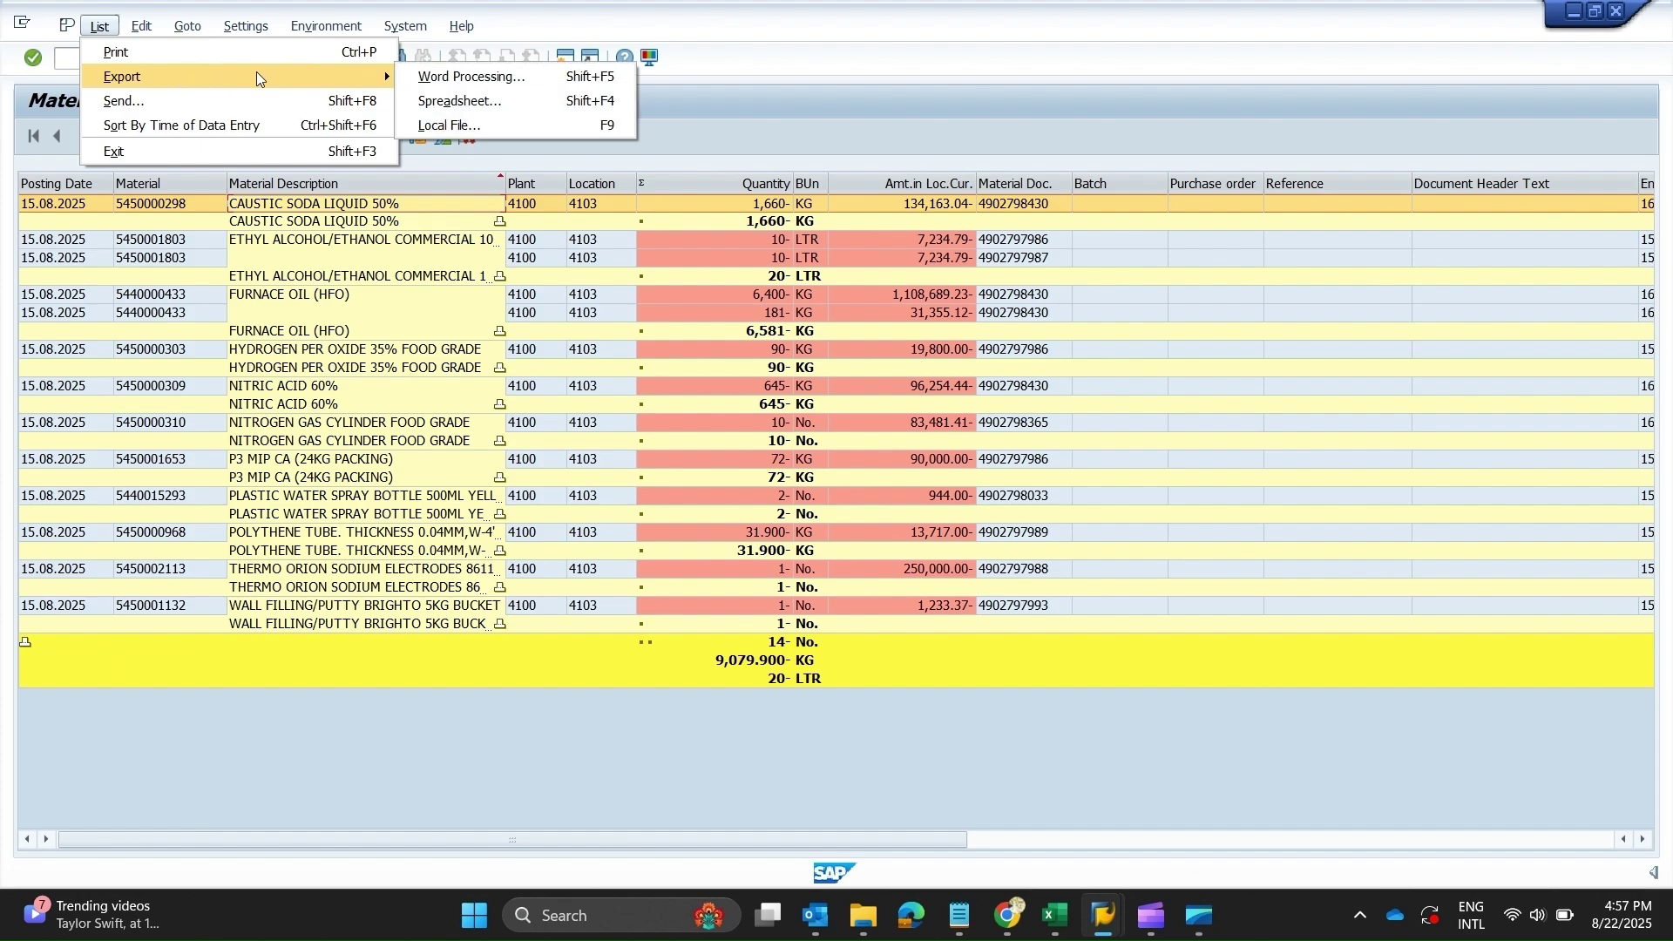
mouse_move(123, 76)
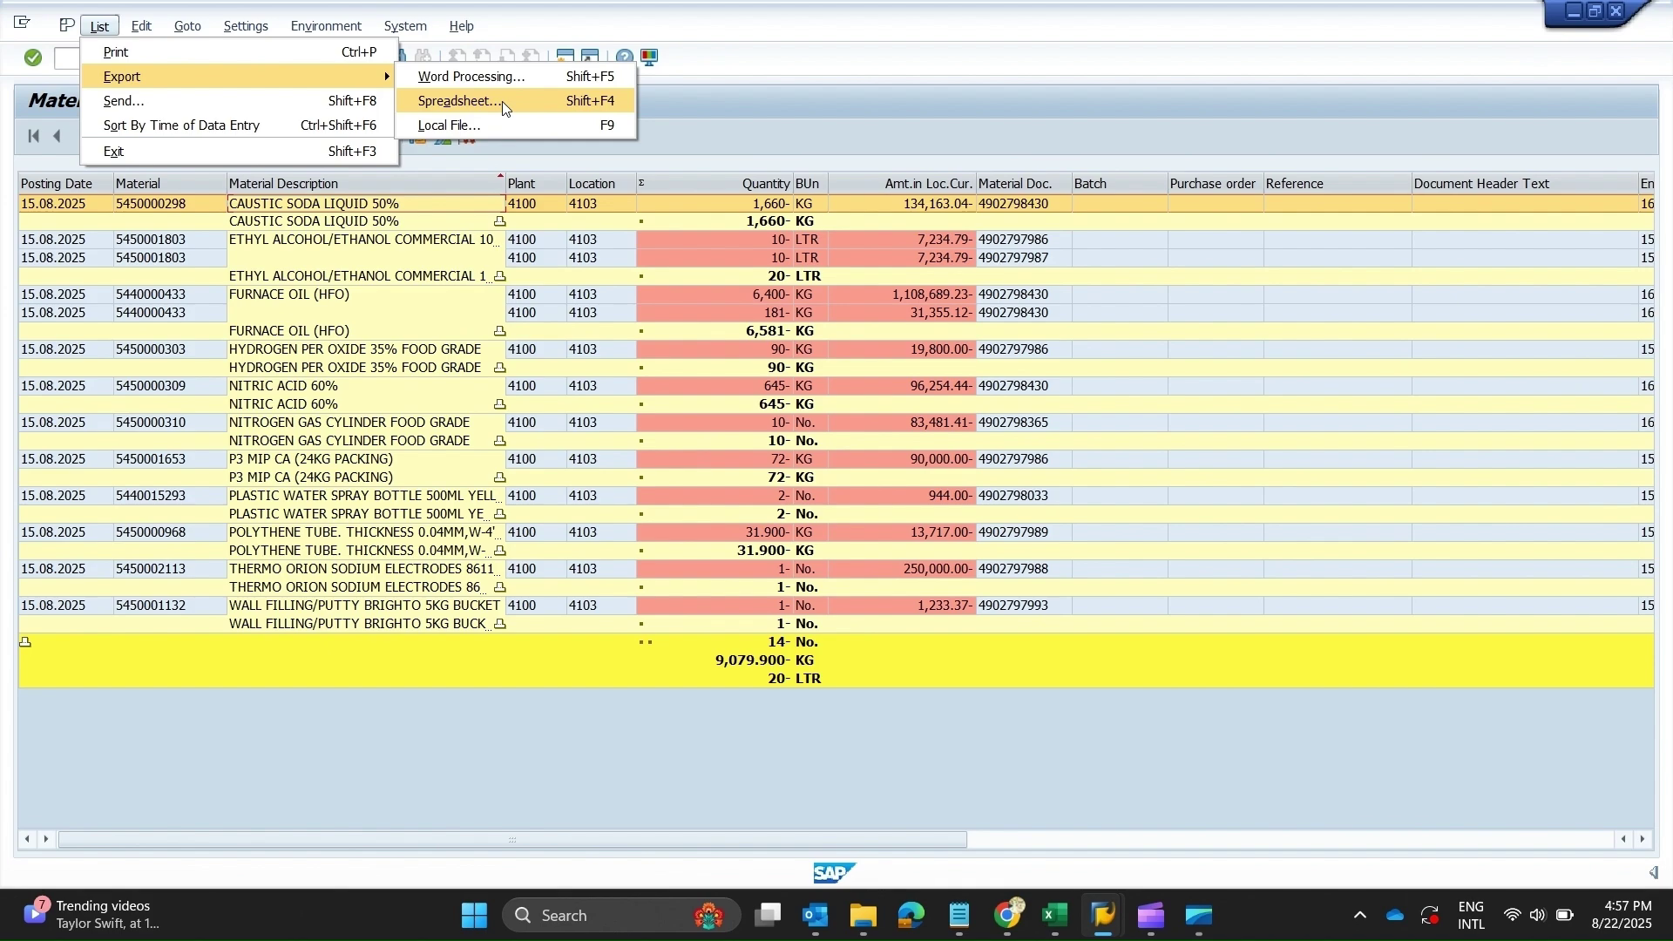
left_click(504, 102)
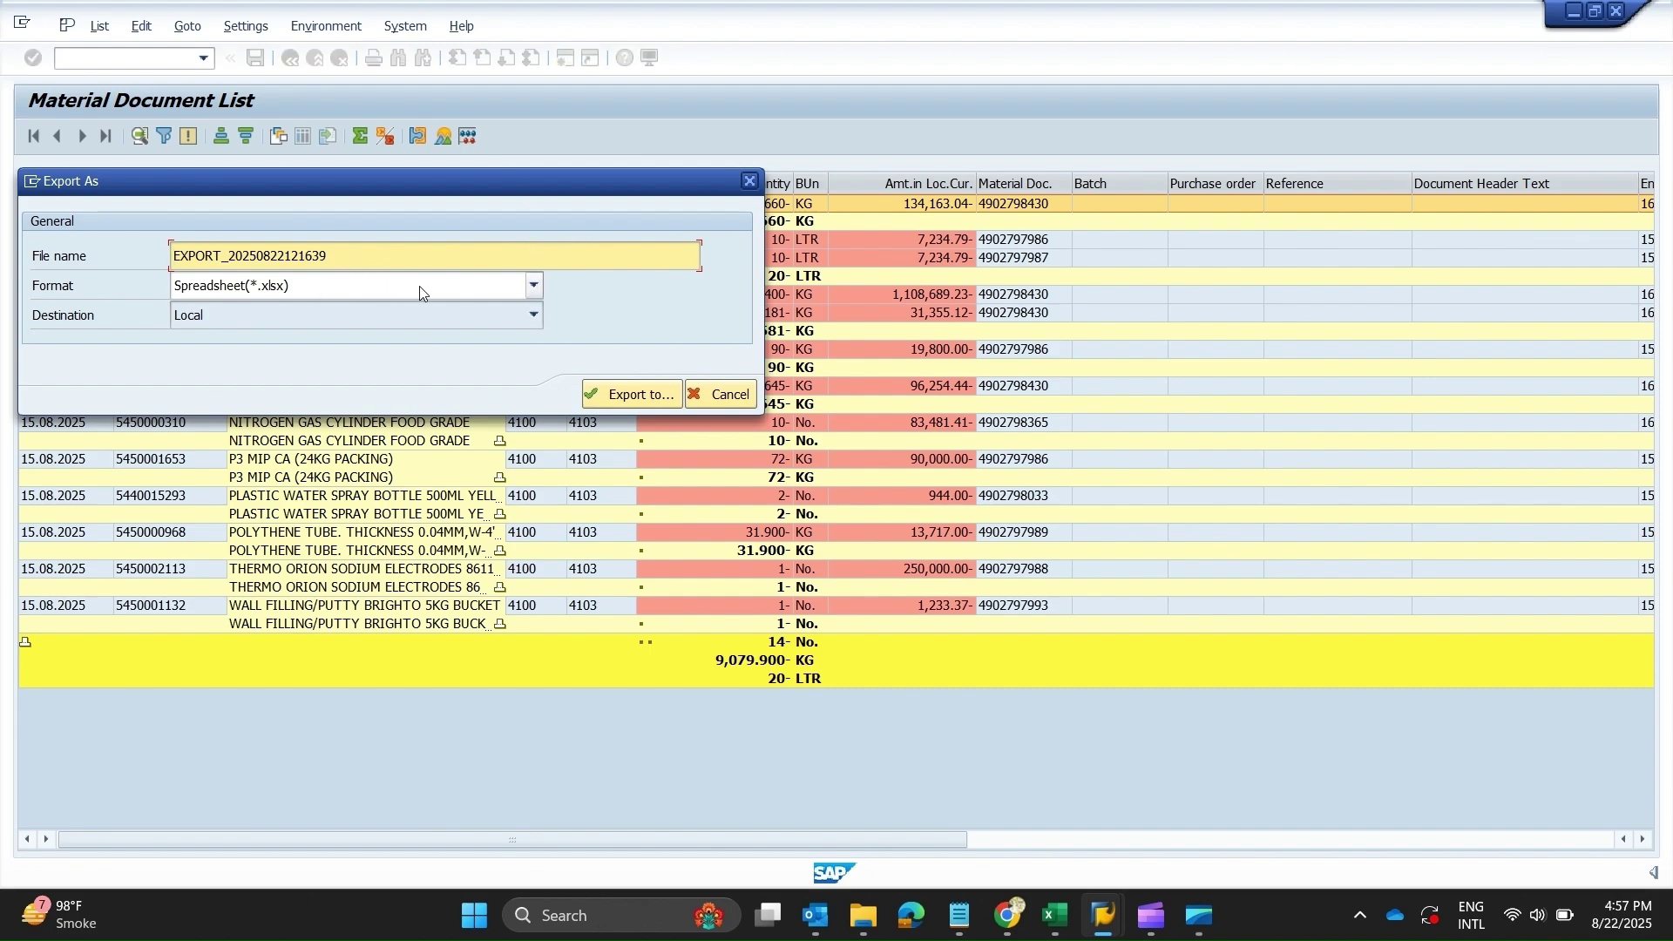
Step: Confirm Export to in the Export As dialog to save the list as xlsx
left_click(632, 395)
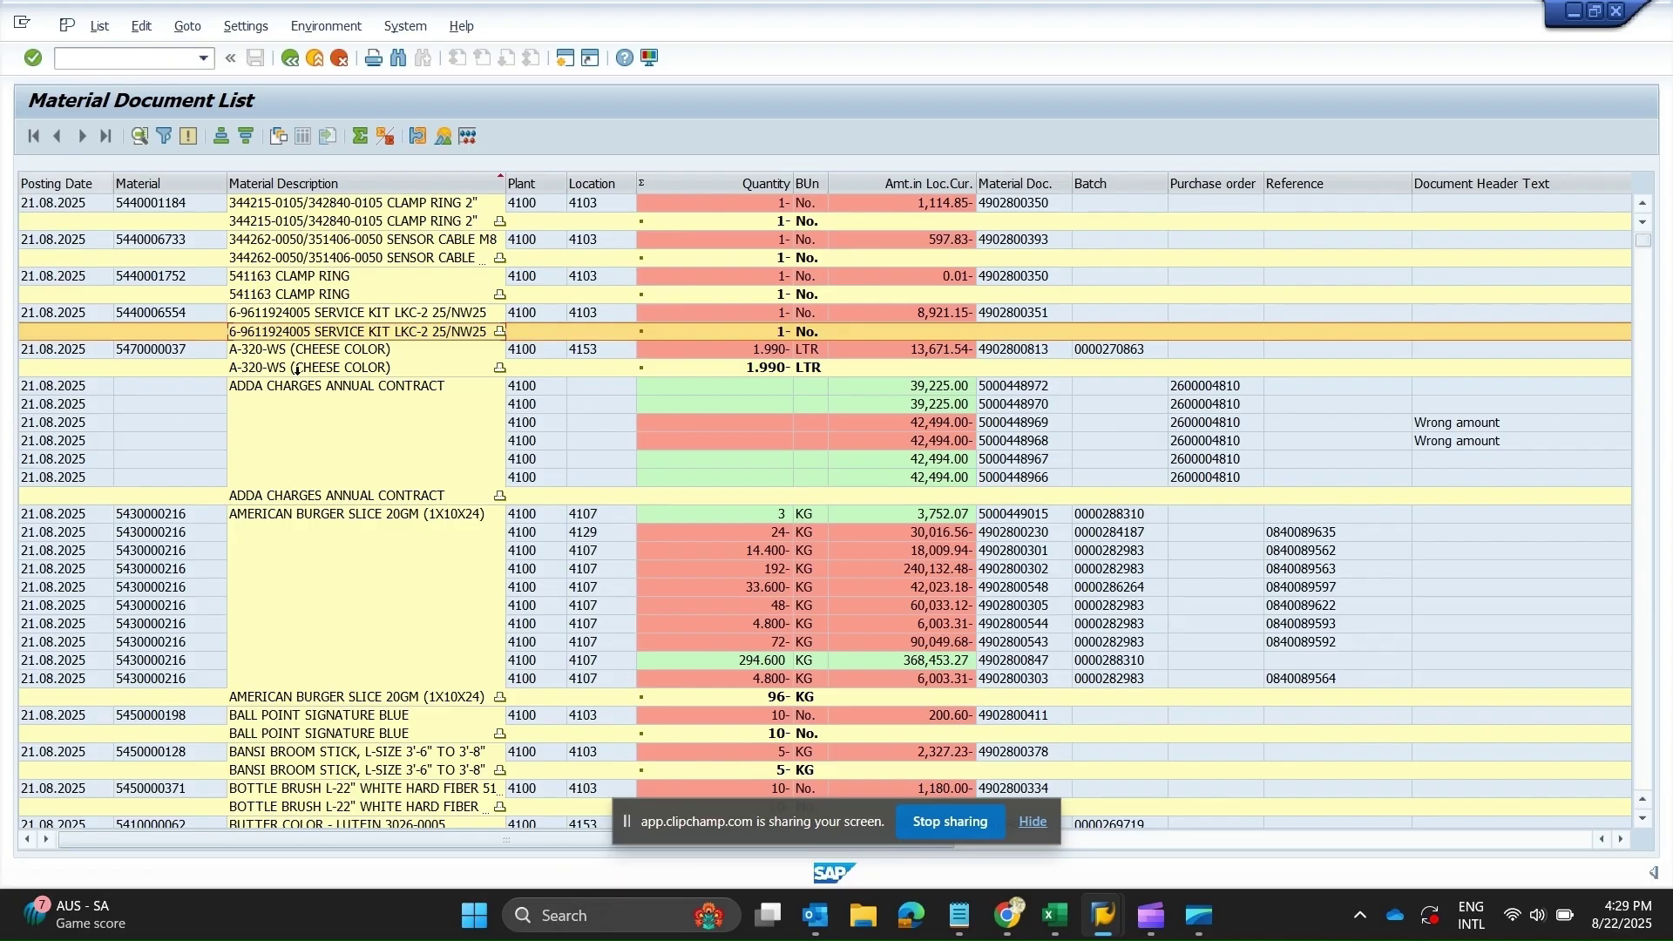
Step: Go back twice to SAP Easy Access and start transaction mb51 again
left_click(293, 58)
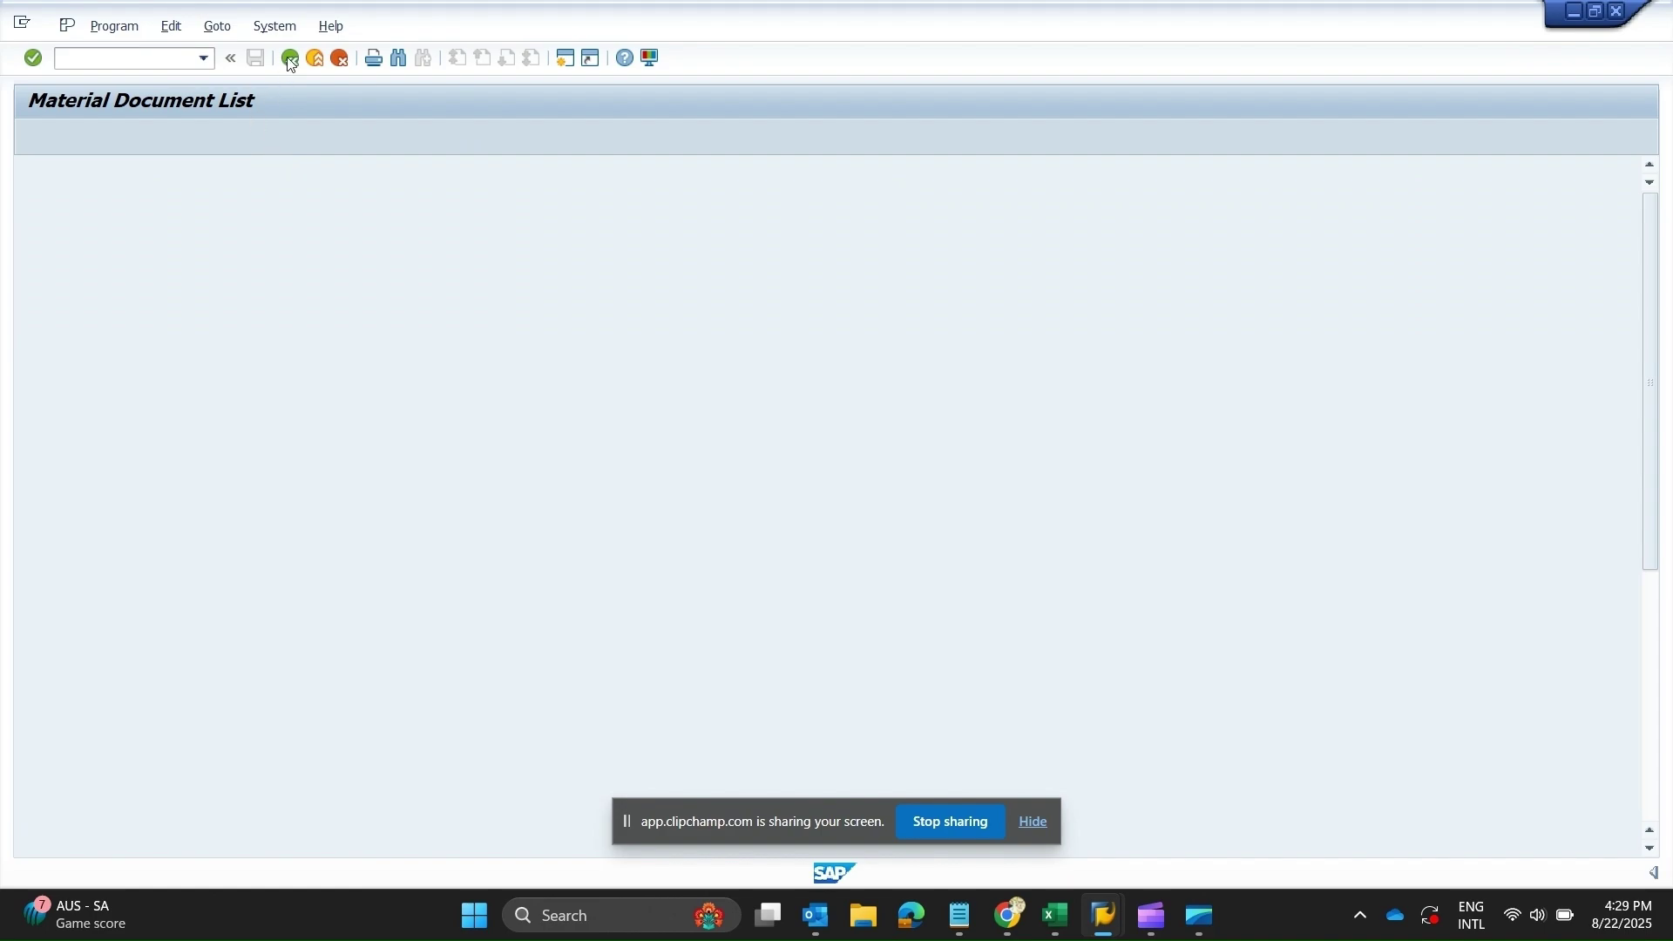
left_click(290, 57)
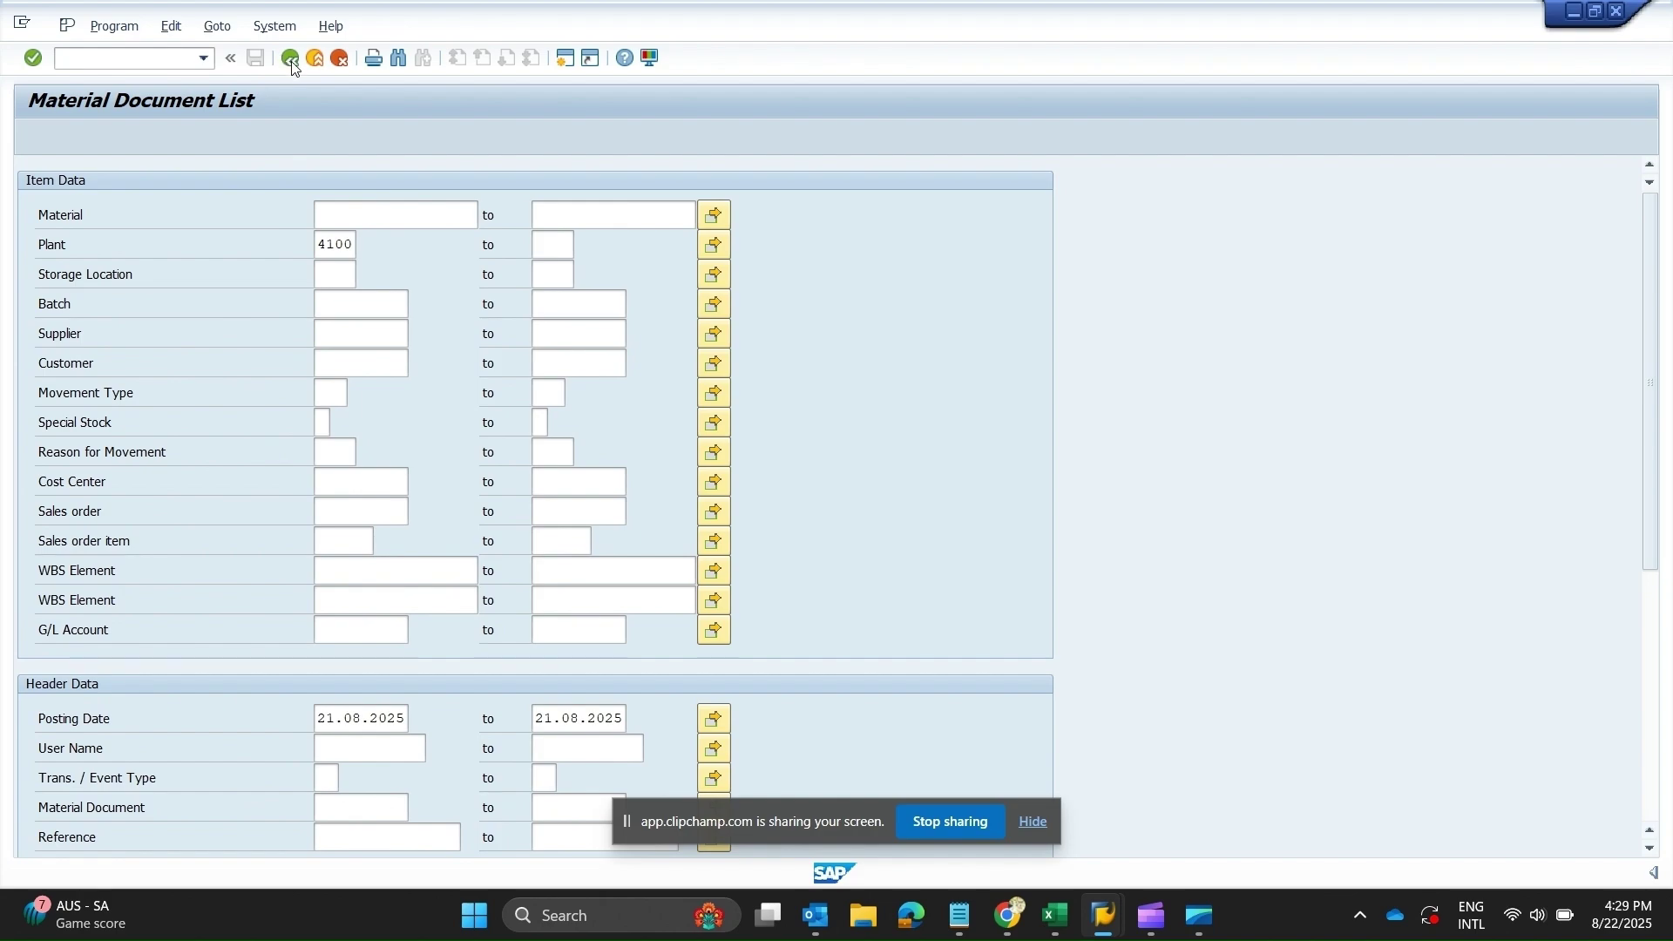
left_click(290, 58)
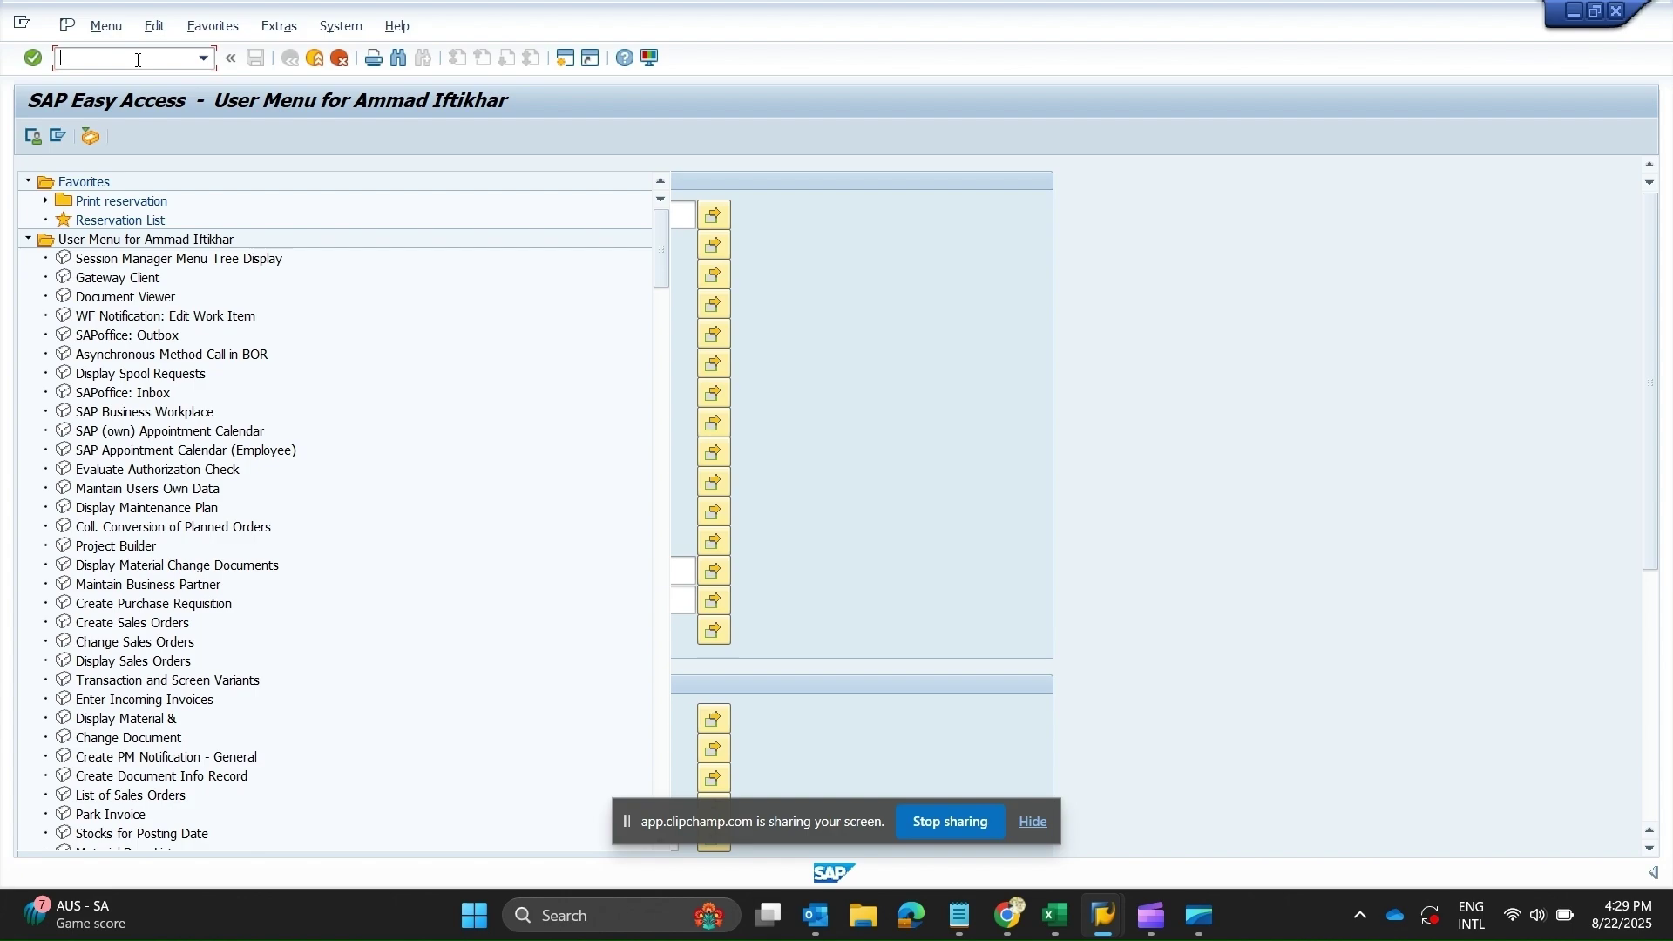
type("mb51")
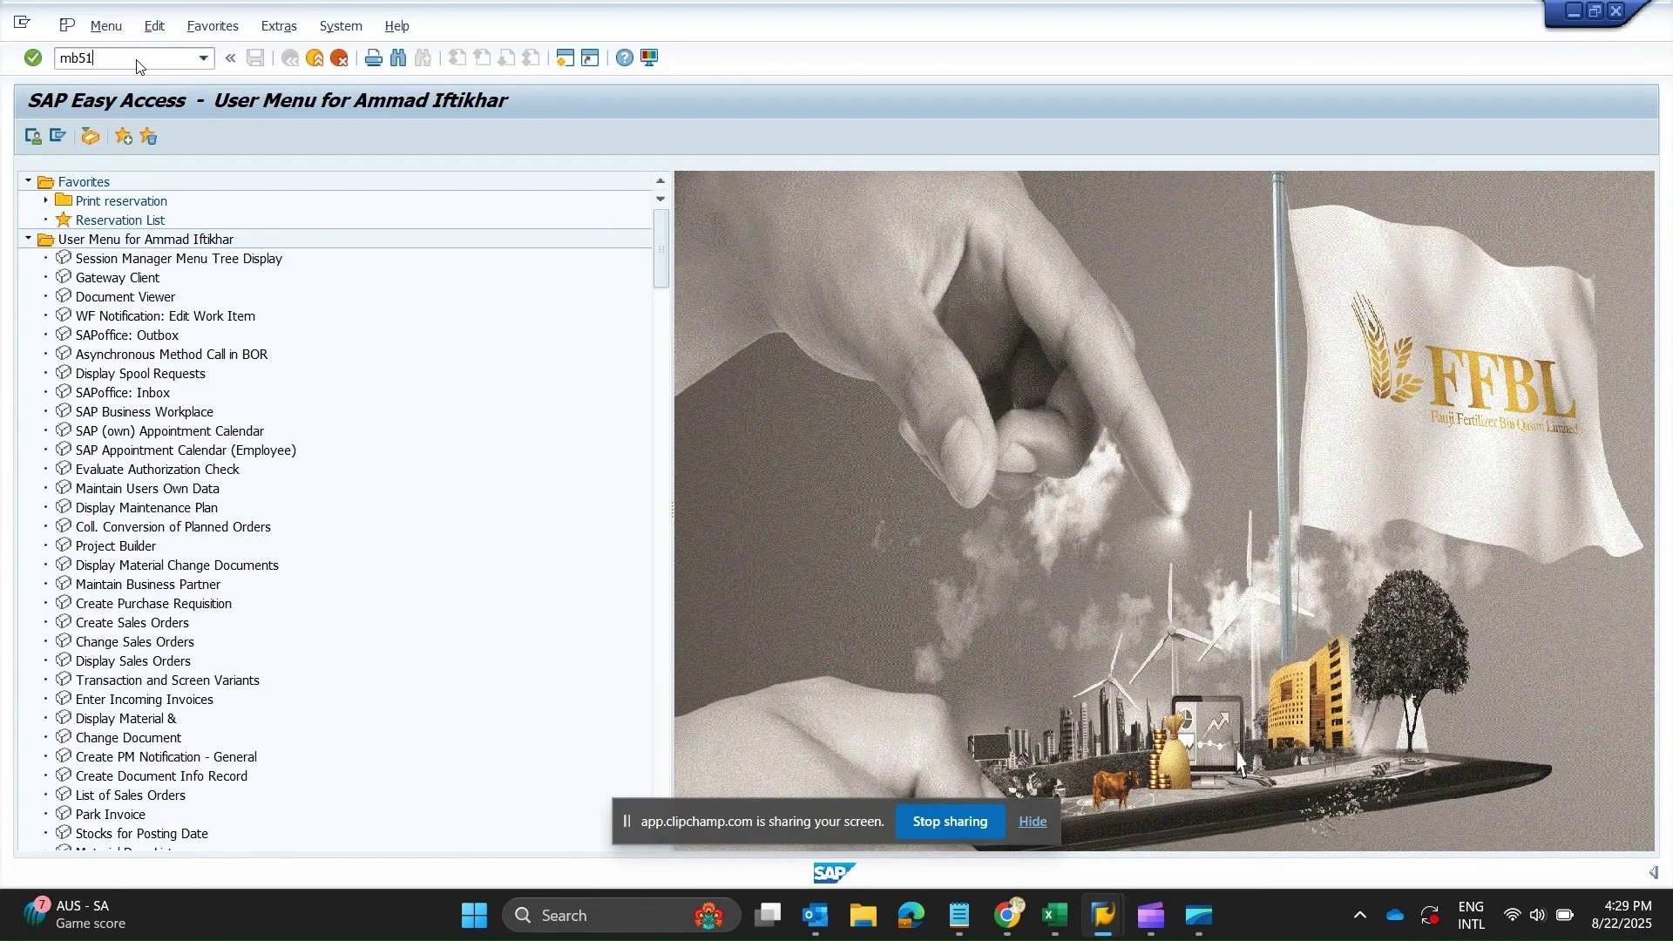
key("Return")
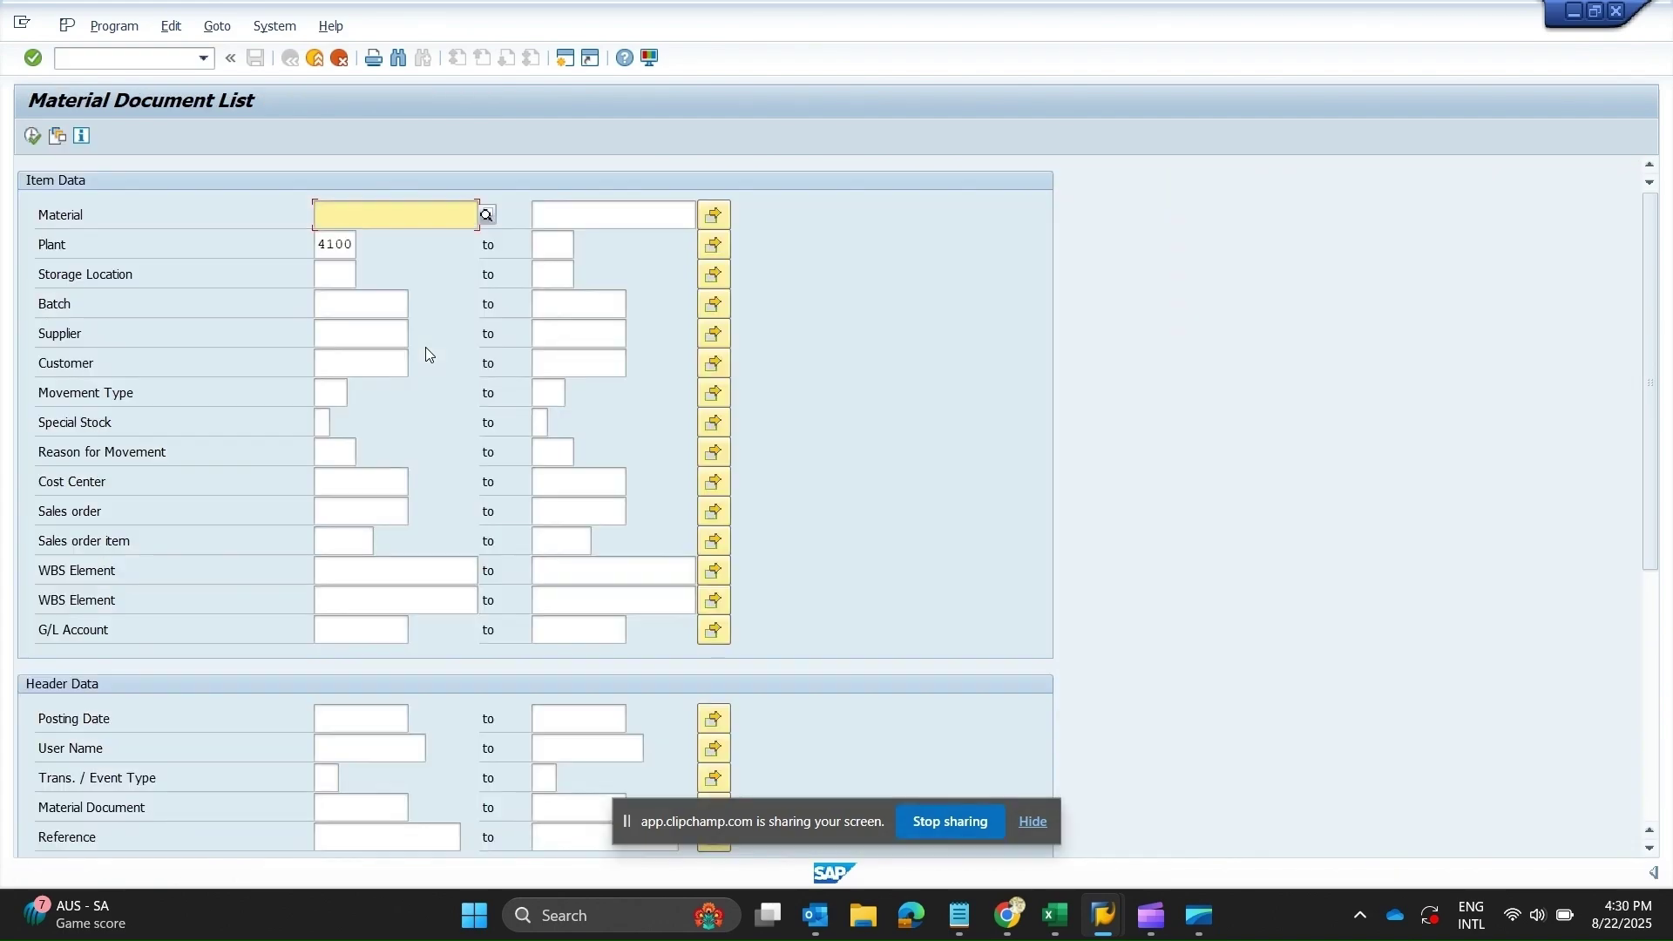
Step: Enter 20.8.2025 as both the from and to posting dates, fixing a typo
left_click(358, 716)
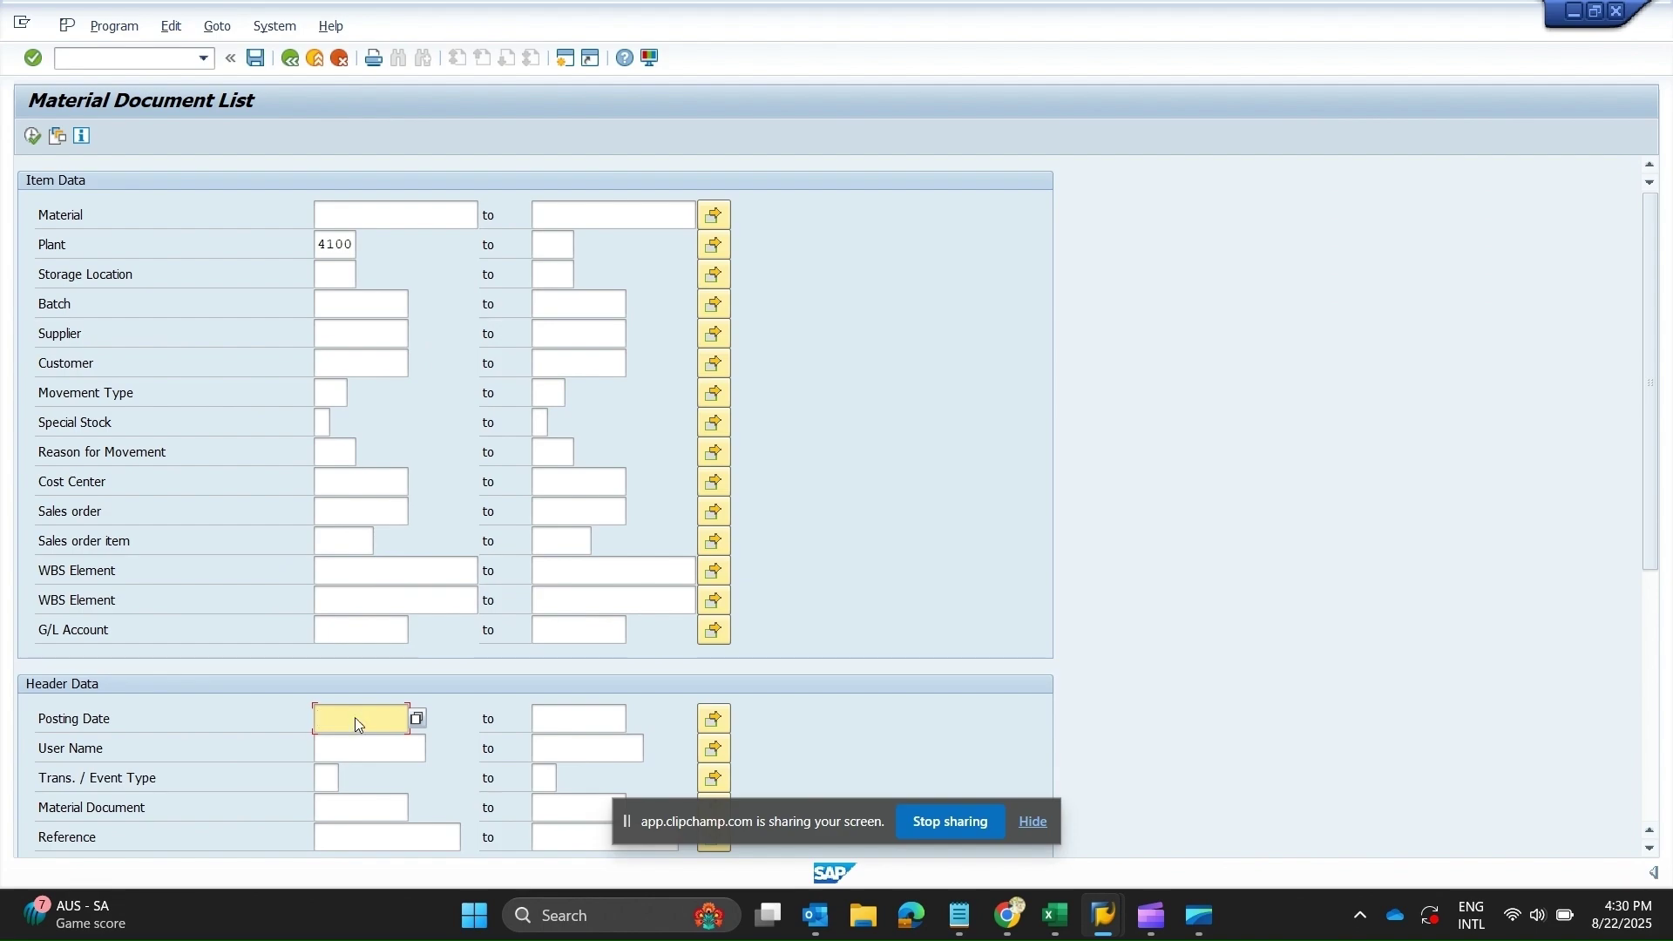
type("20.")
type("8")
type(".20")
type("25")
key("BackSpace")
key("BackSpace")
type("02")
type("5")
left_click(555, 717)
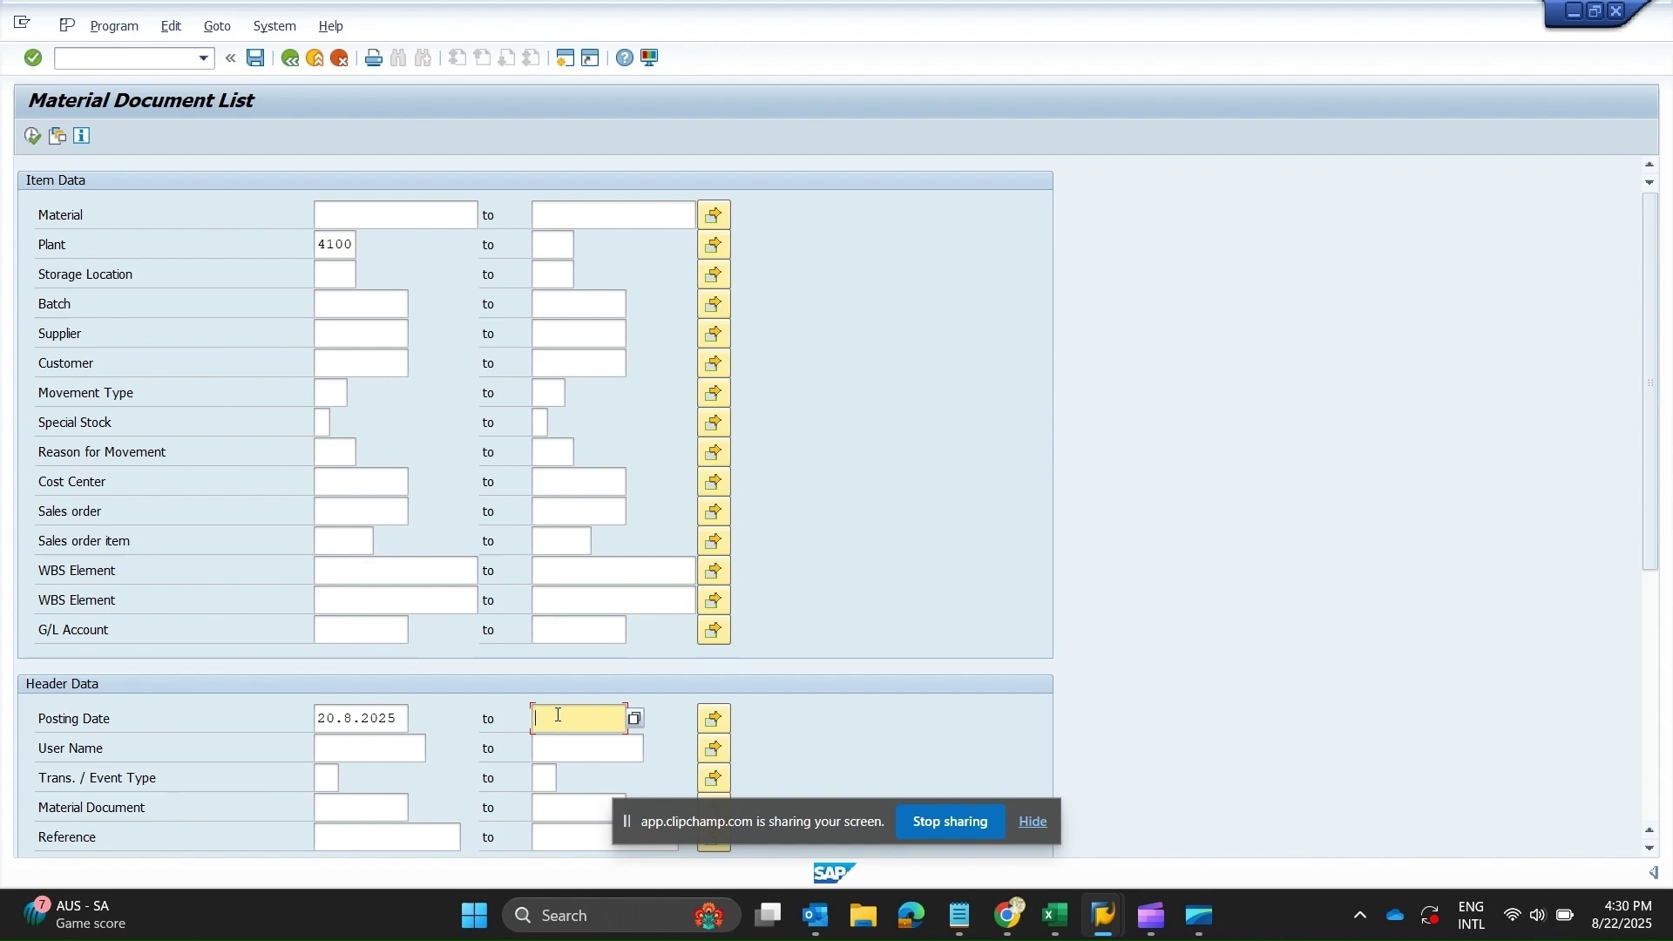
type("20.")
type("8.")
type("20")
type("25")
Step: Execute MB51 for plant 4100 documents posted on 20.08.2025
left_click(33, 136)
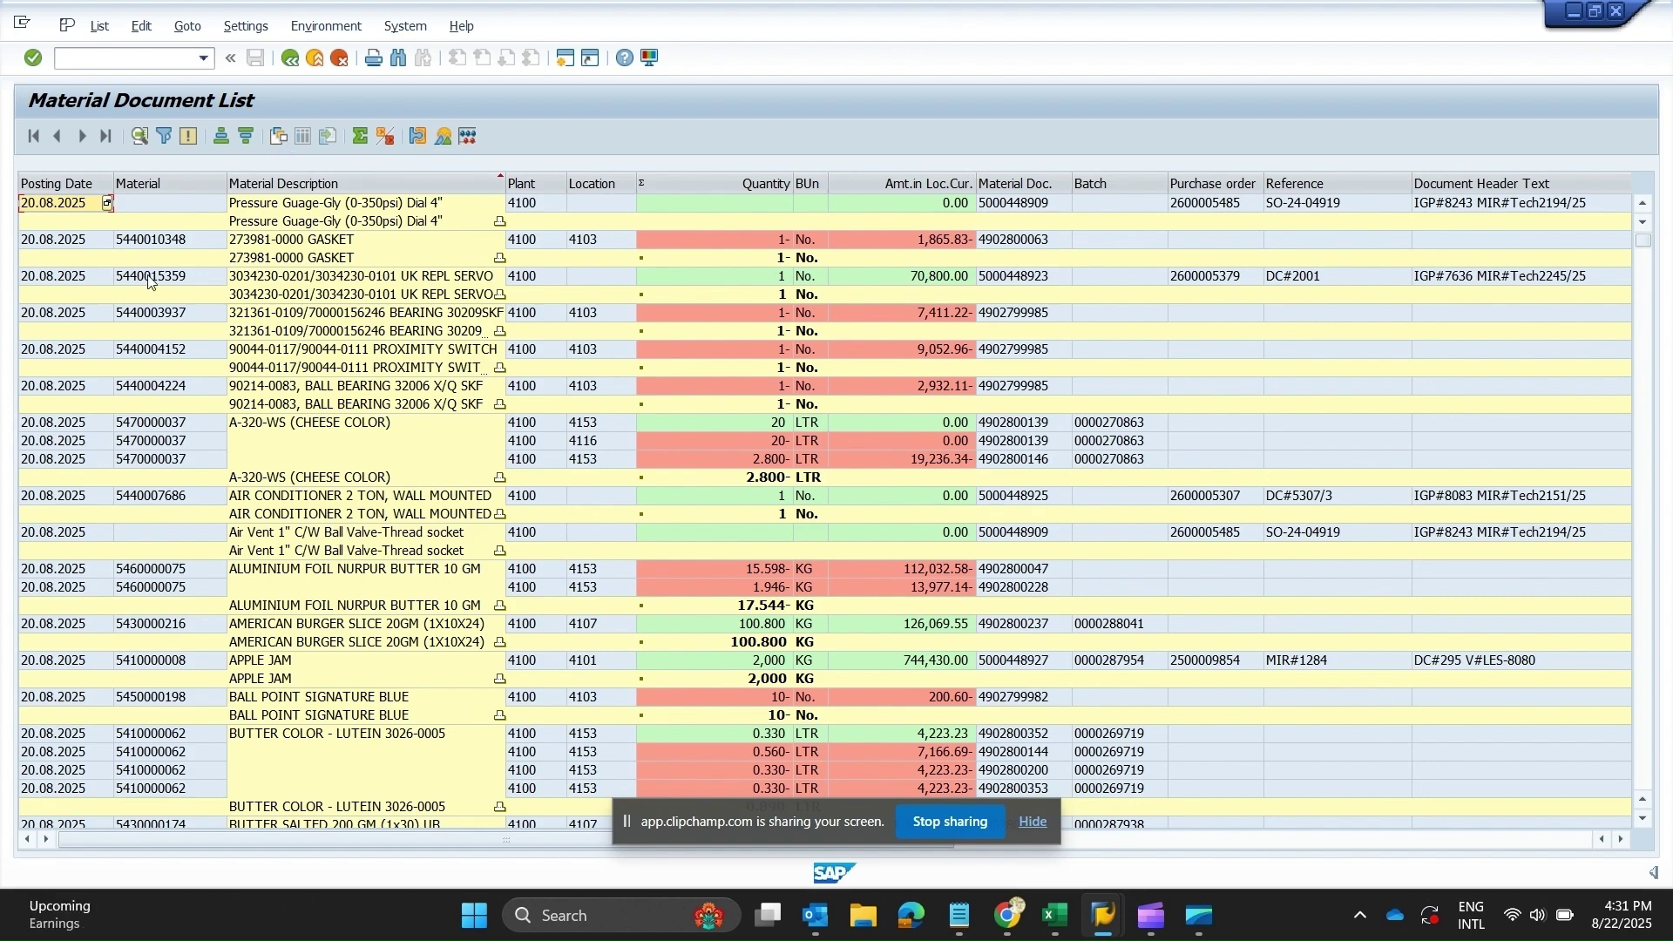
Step: Pick the Spreadsheet (*.xlsx) export for the 20.08.2025 document list
left_click(98, 26)
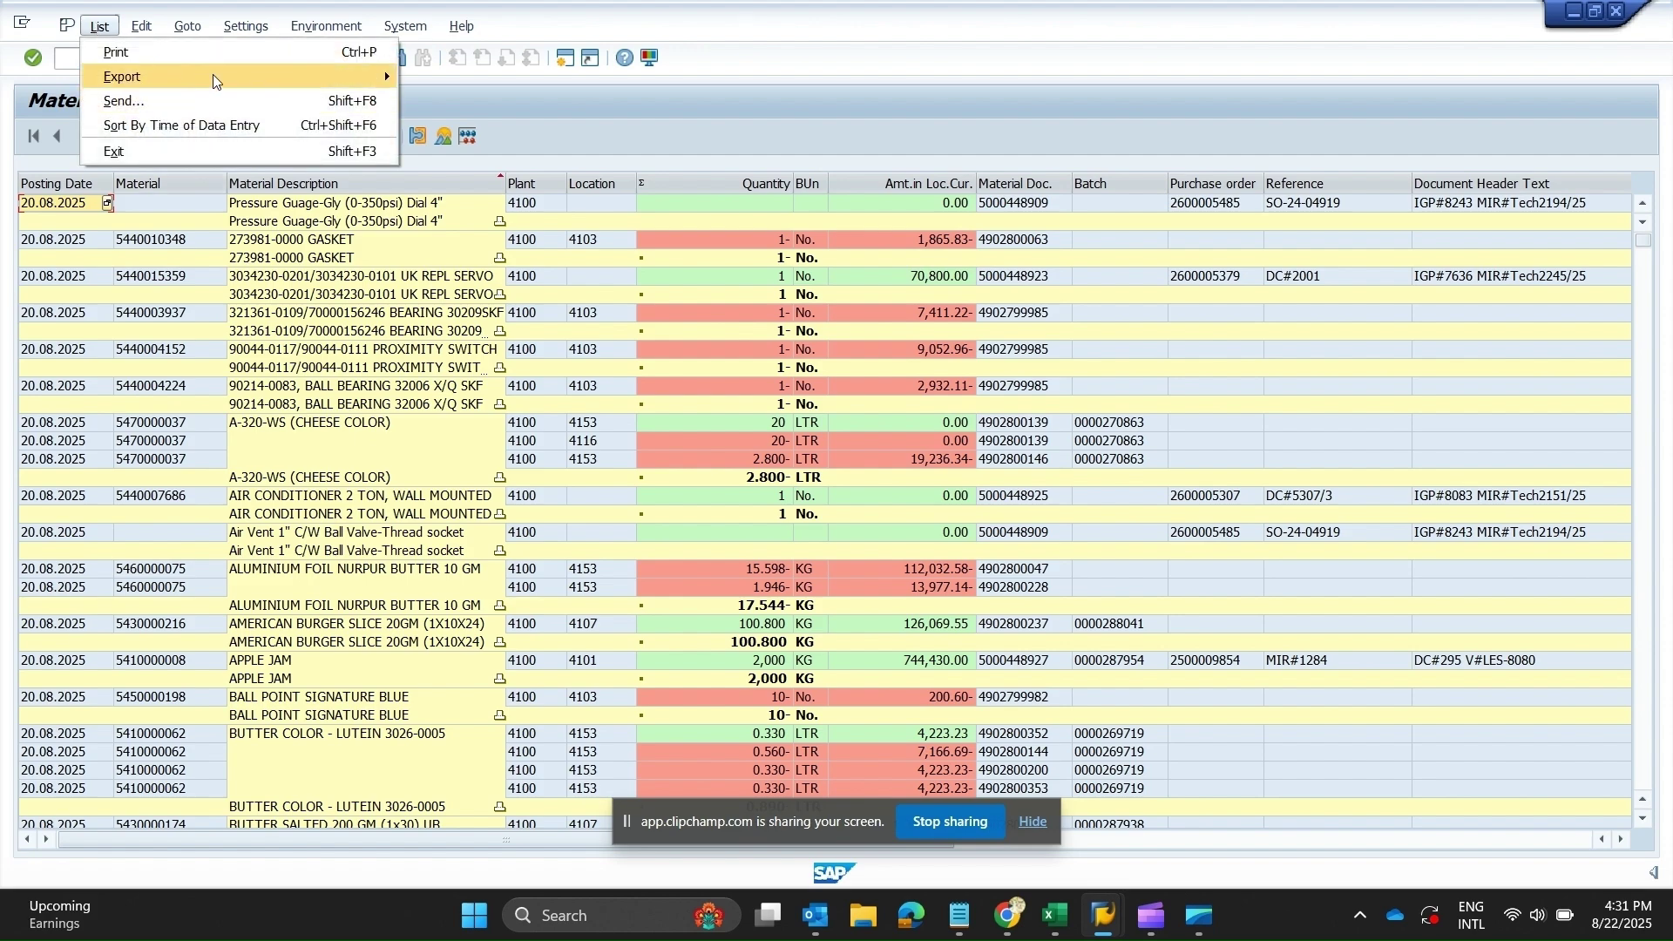
mouse_move(123, 76)
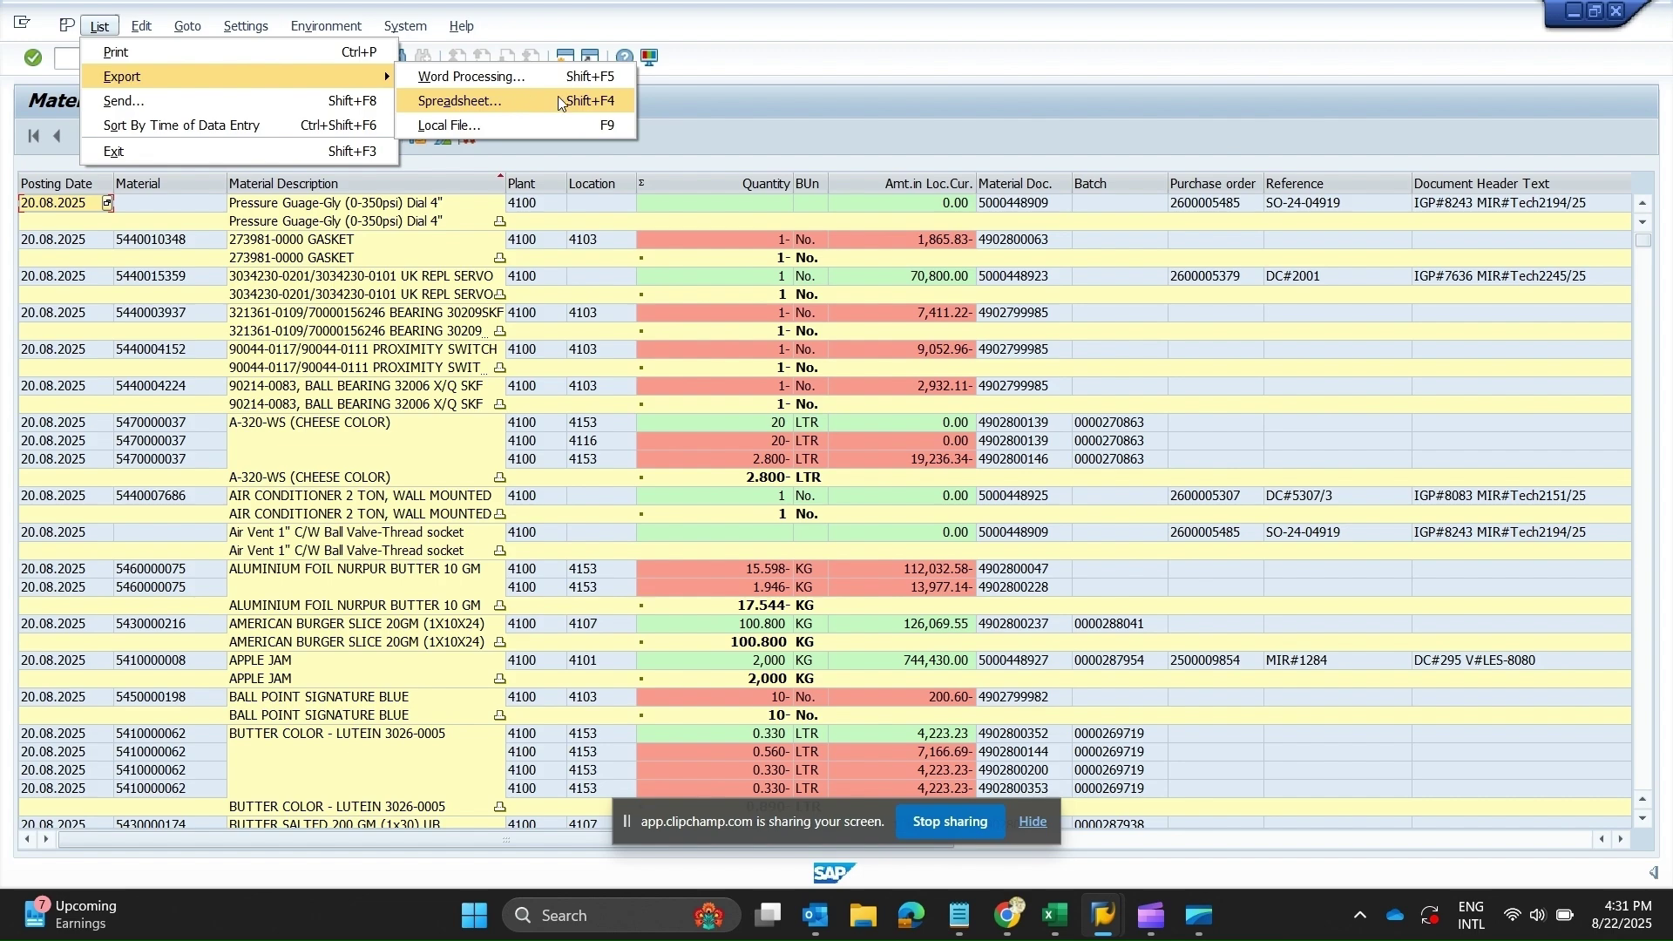
key("Escape")
key("Escape")
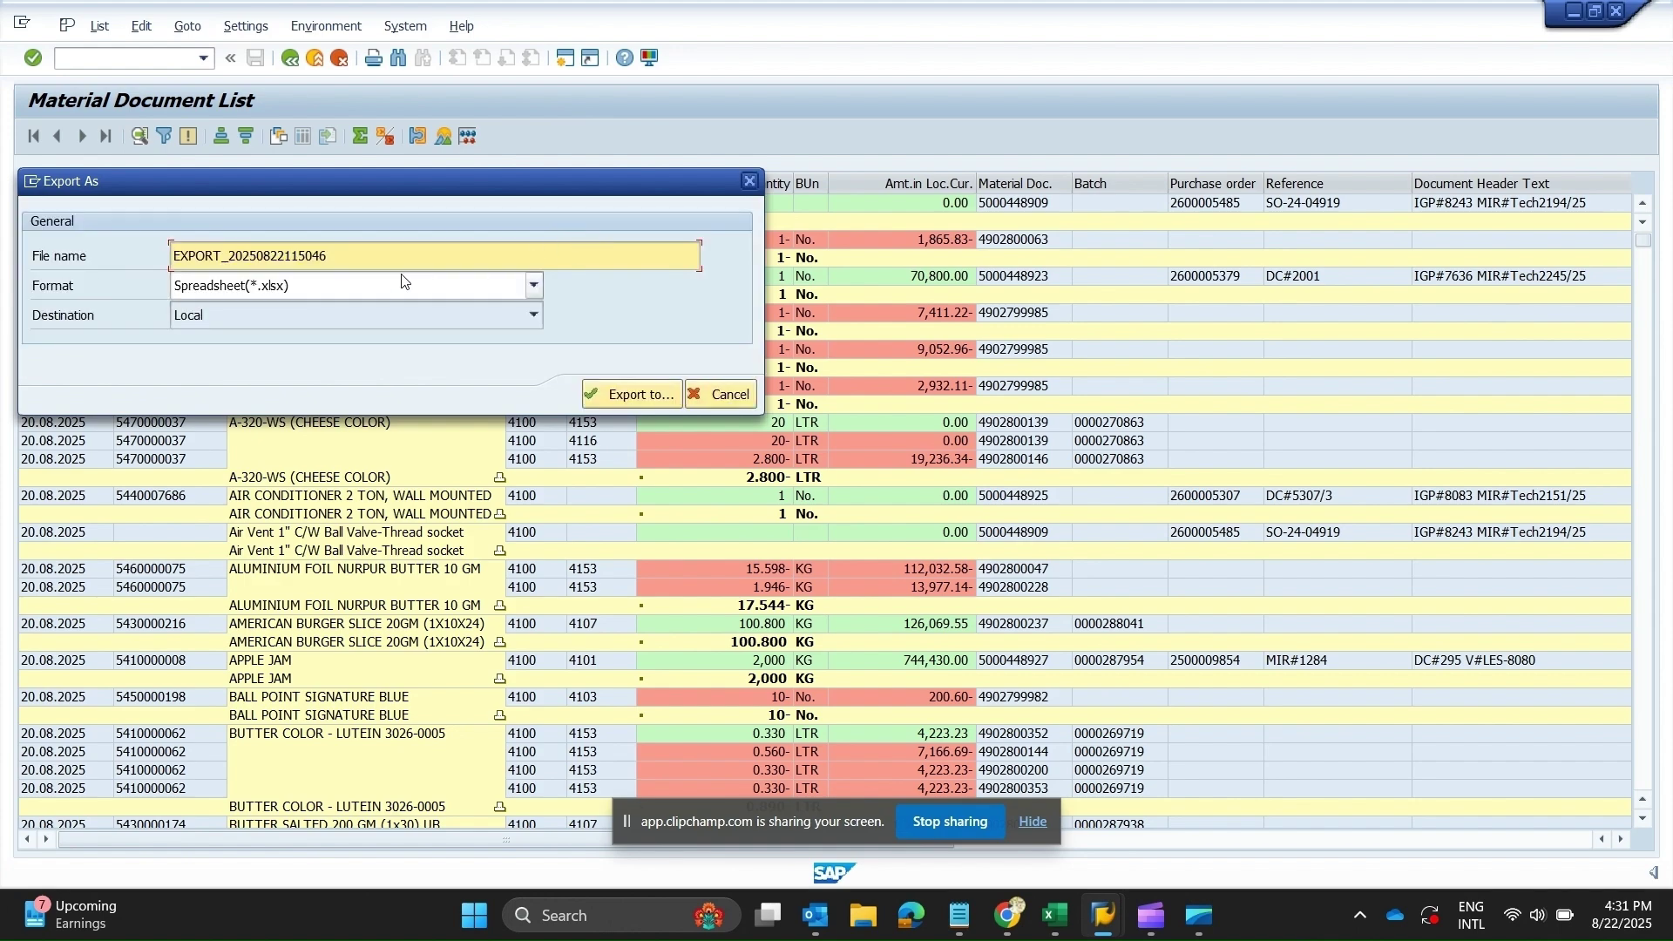
Step: Confirm Export to in the Export As dialog and save the xlsx file
left_click(648, 398)
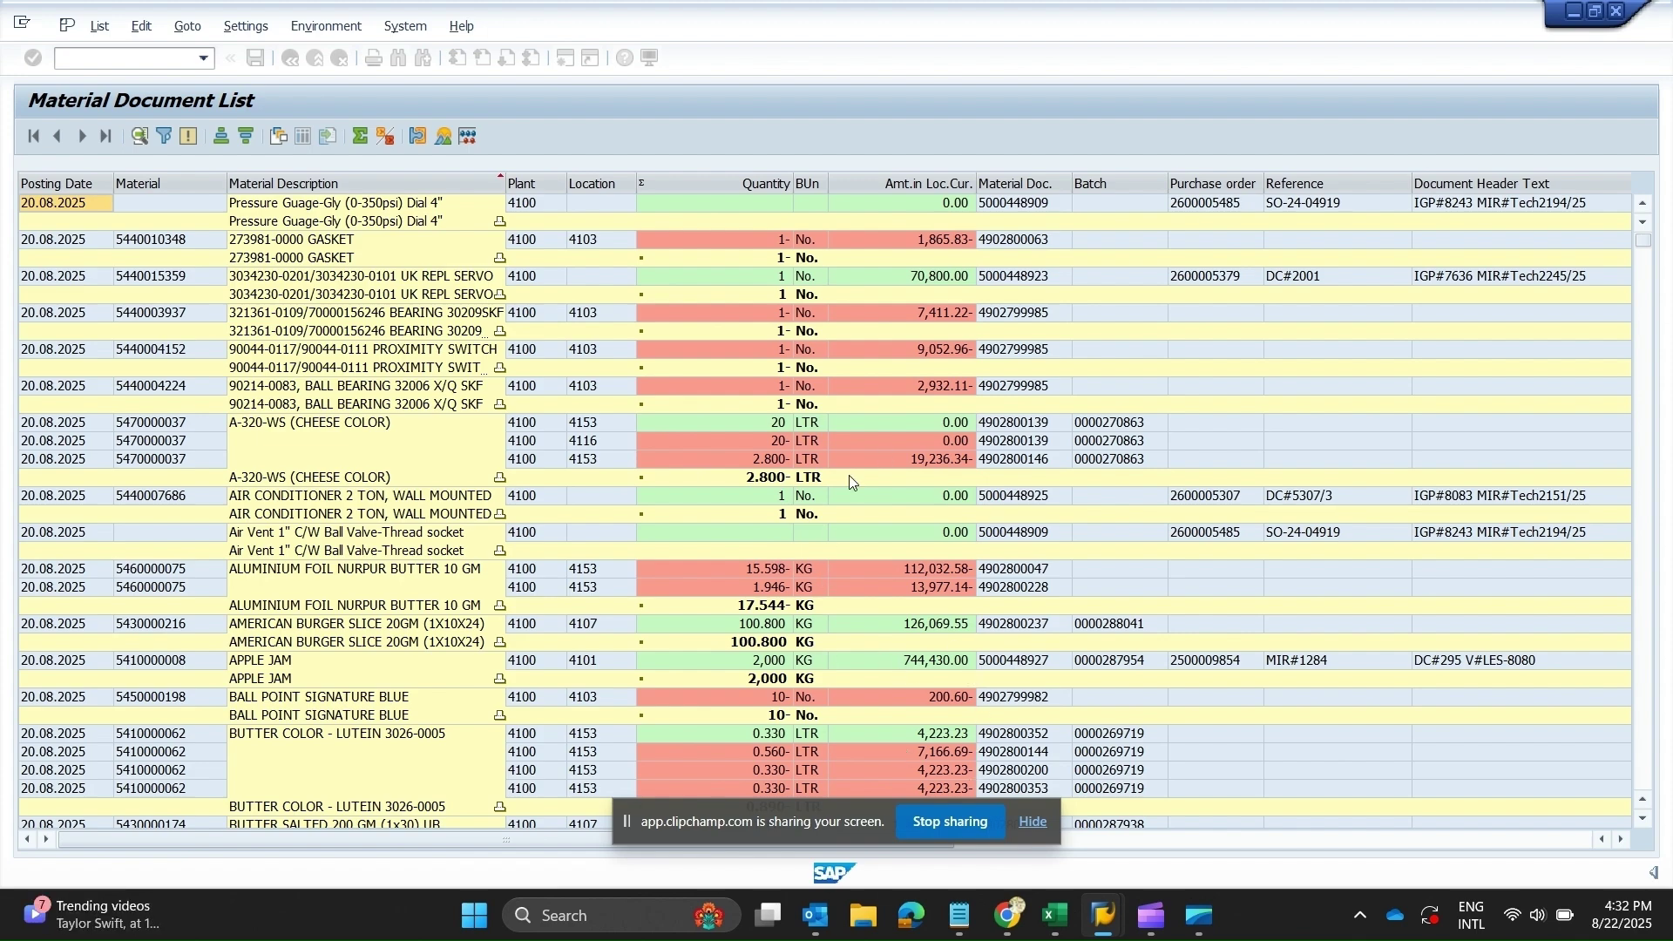
key("F3")
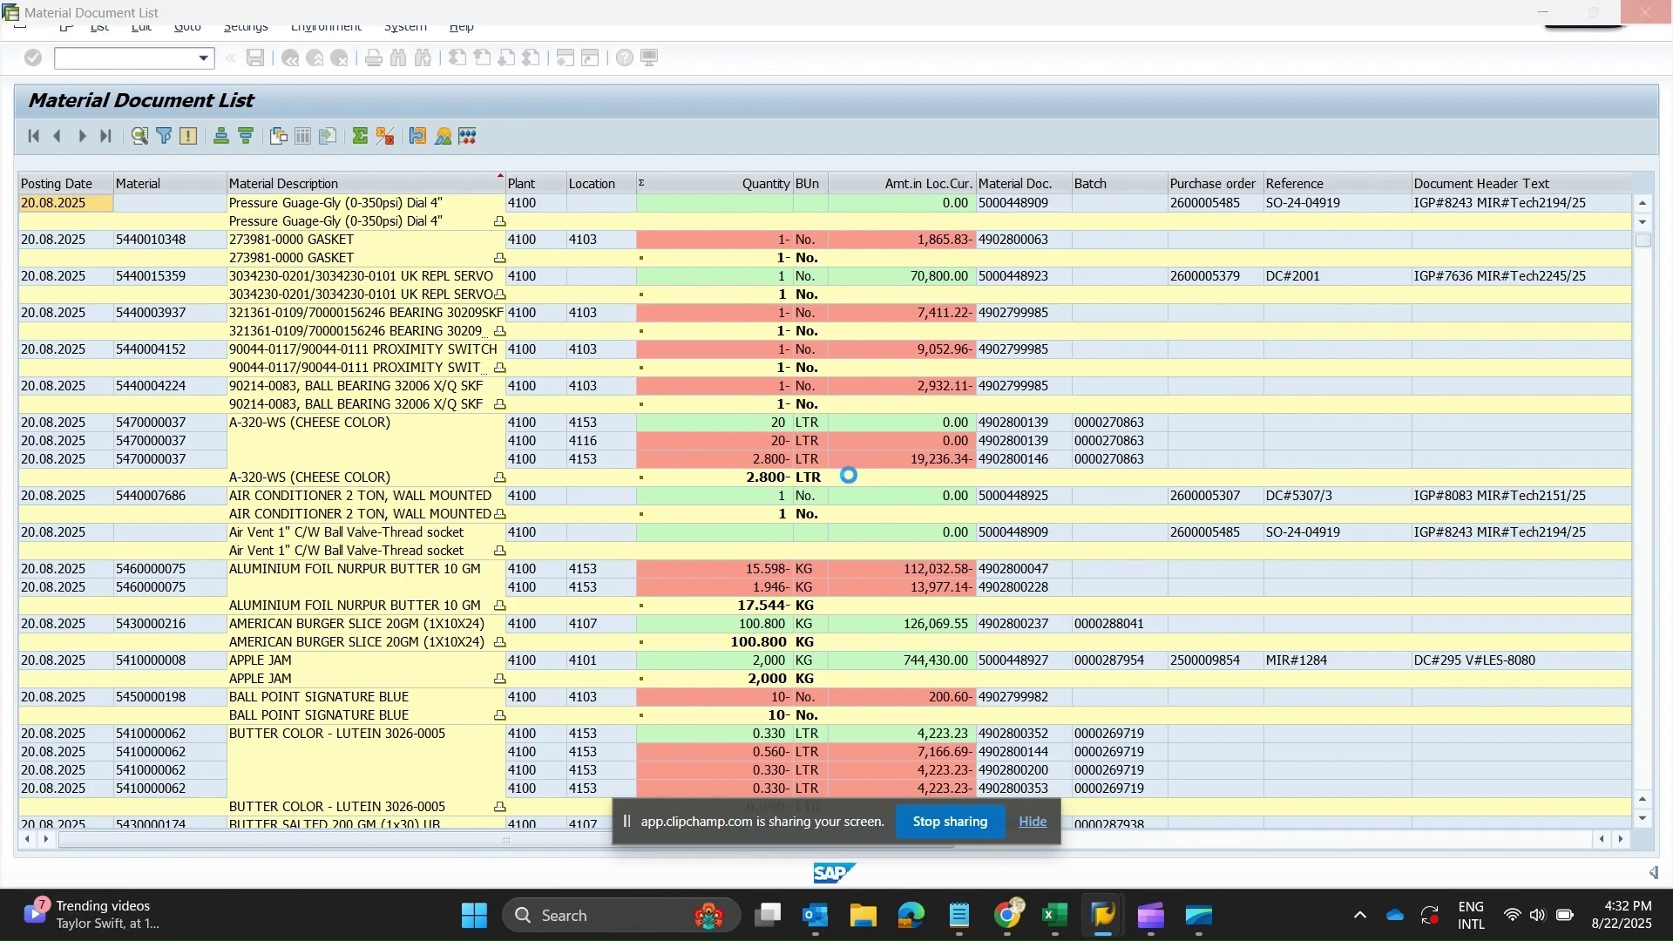